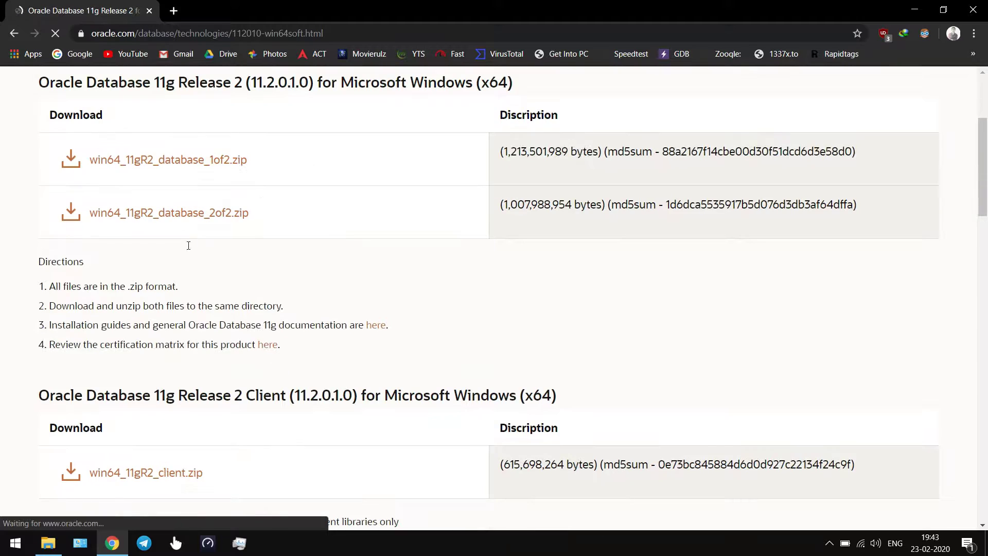
Accept the Oracle License Agreement and download win64_11gR2_database_1of2.zip.
left_click(202, 293)
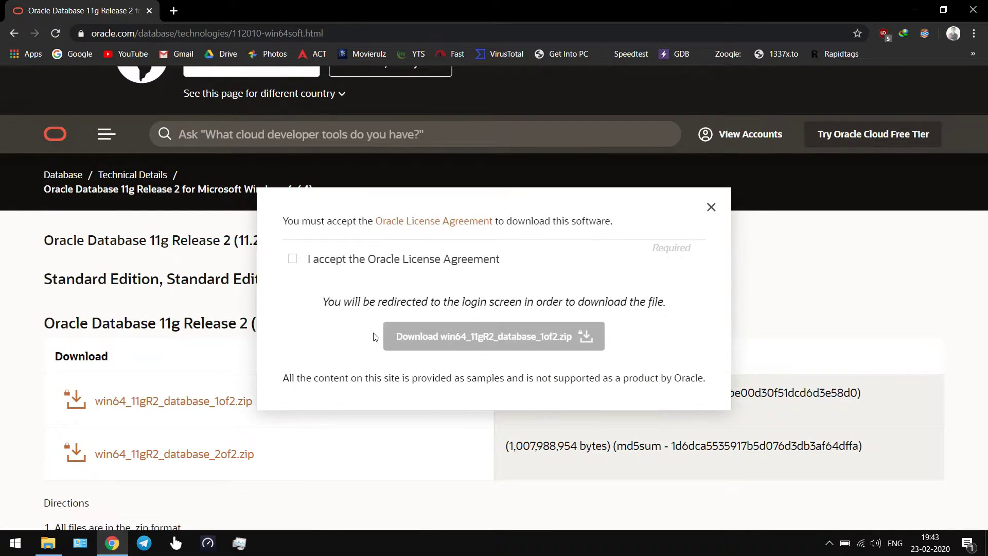
left_click(293, 259)
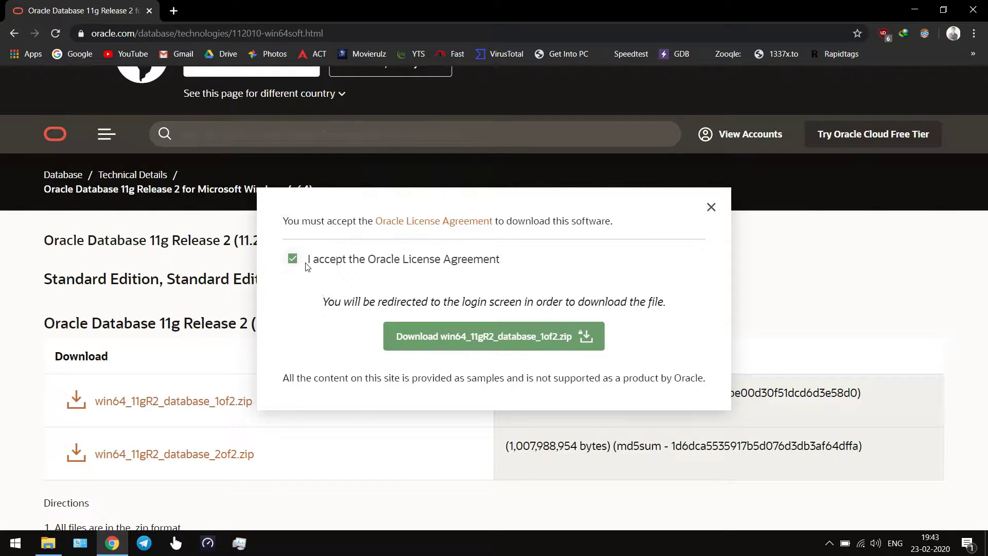
left_click(424, 338)
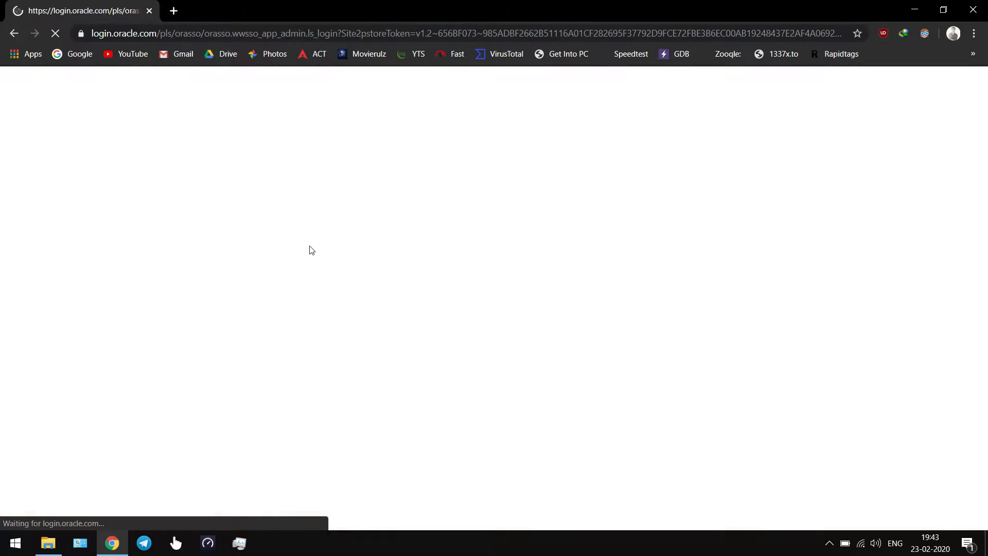
left_click(235, 35)
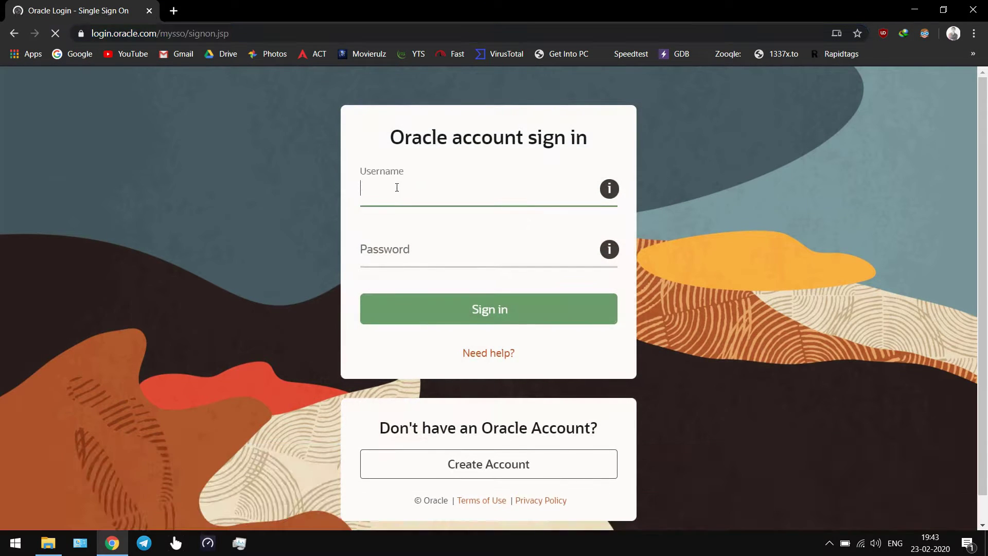
left_click(401, 264)
left_click(442, 177)
left_click_drag(432, 136, 494, 138)
left_click(485, 192)
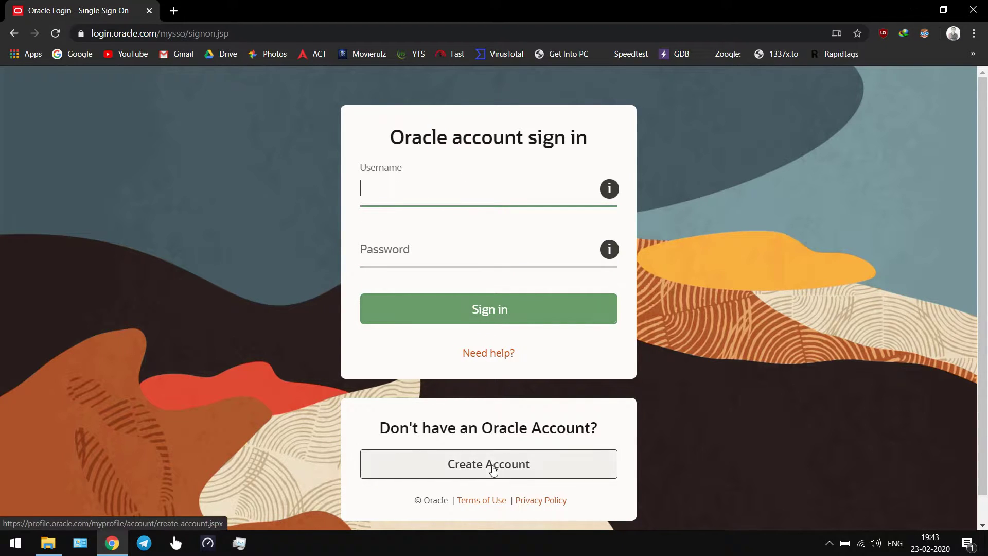
left_click(48, 543)
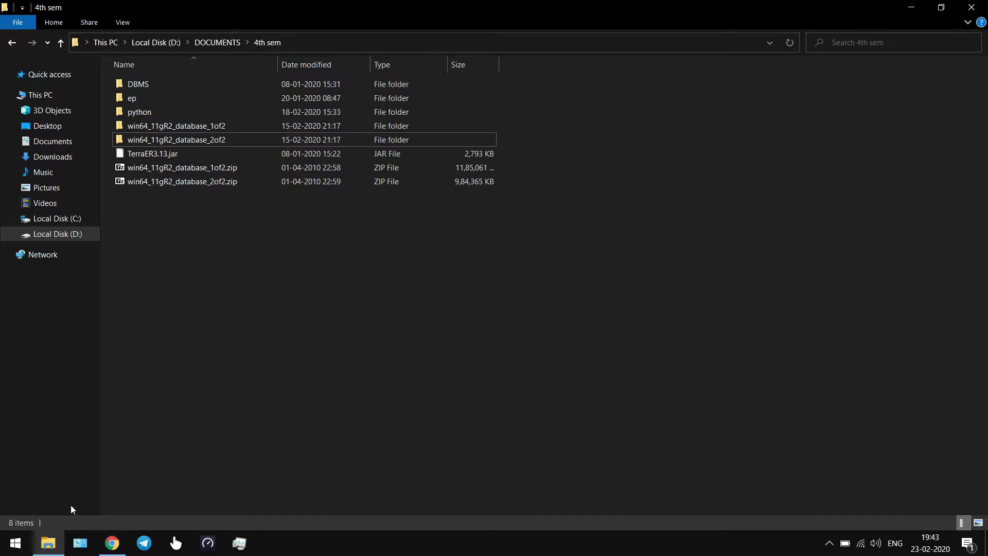
left_click(179, 169)
left_click(179, 181)
right_click(177, 168)
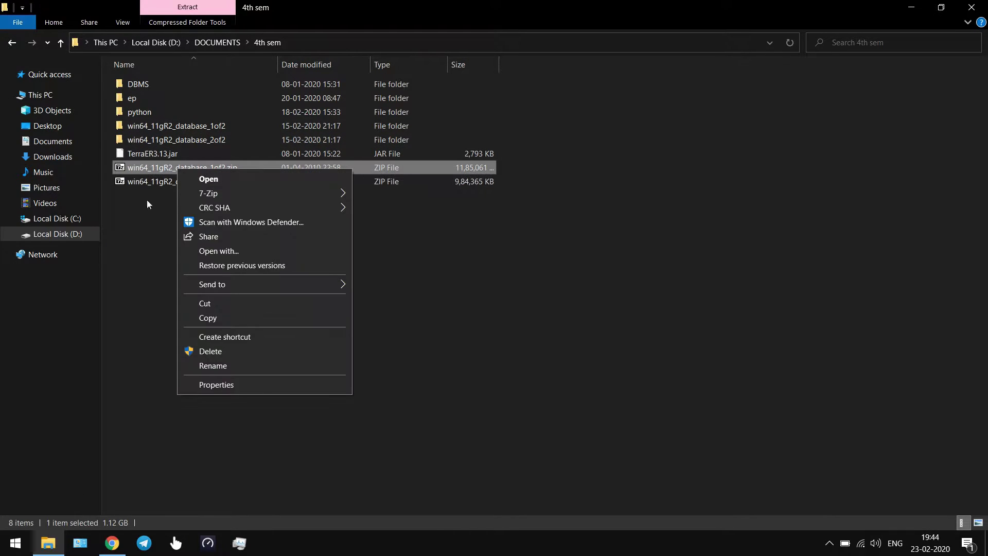
left_click(157, 195)
Search '7zip' in a new Chrome tab to reach 7-zip.org, then return to the 4th sem folder.
left_click(114, 540)
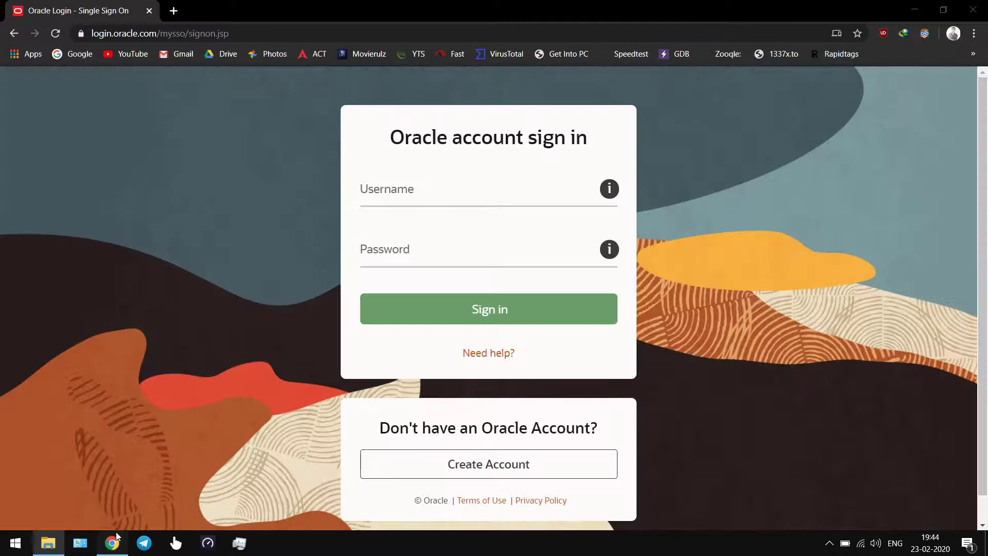
left_click(173, 11)
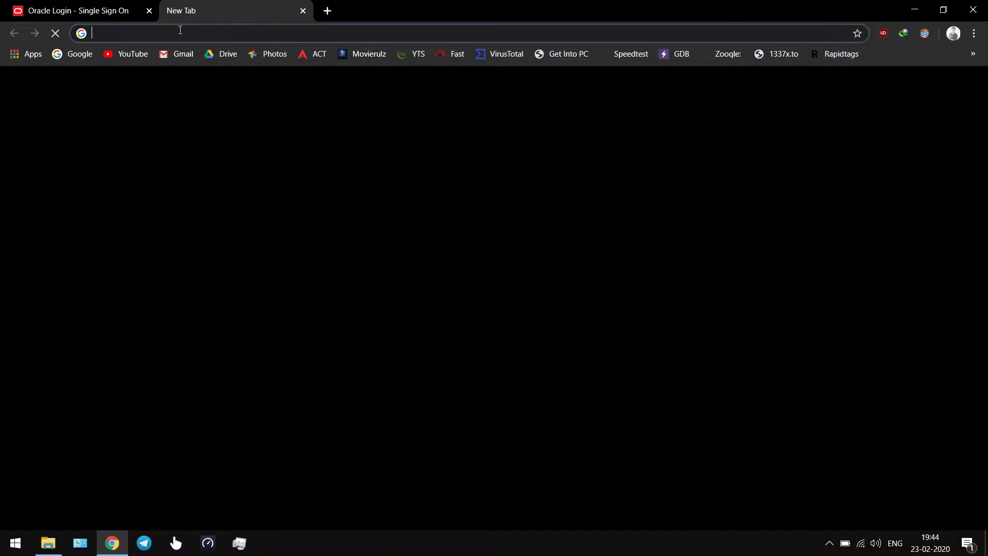
type("7zip")
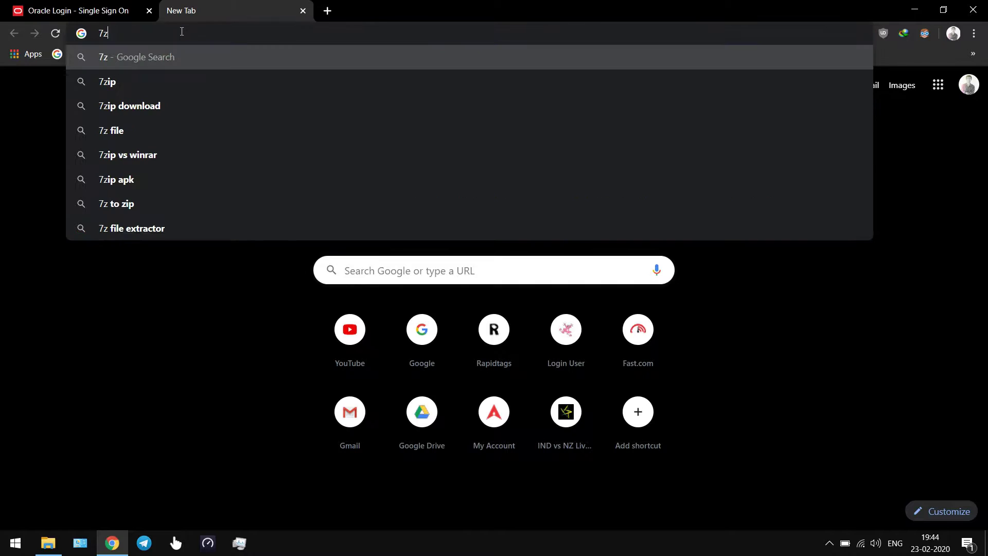
key("Return")
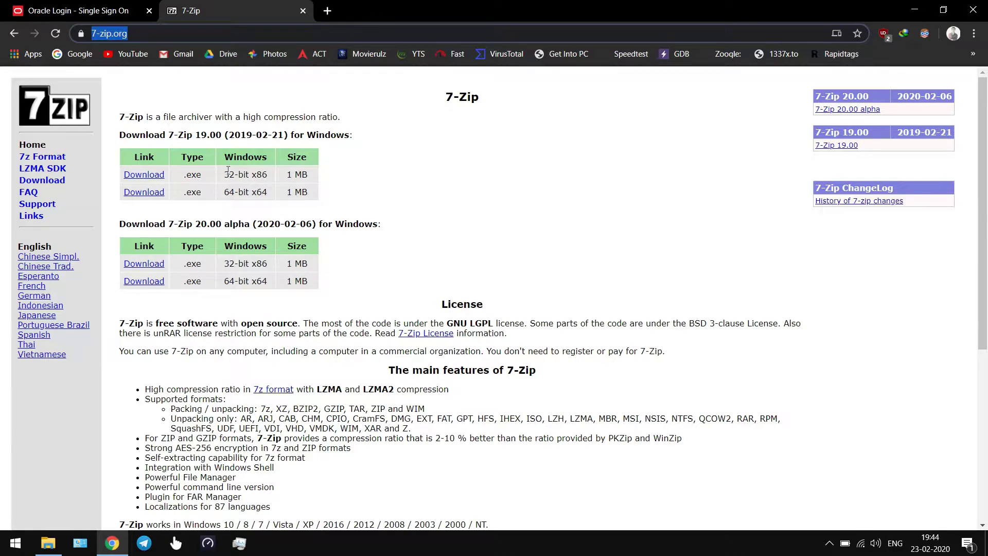
left_click(48, 543)
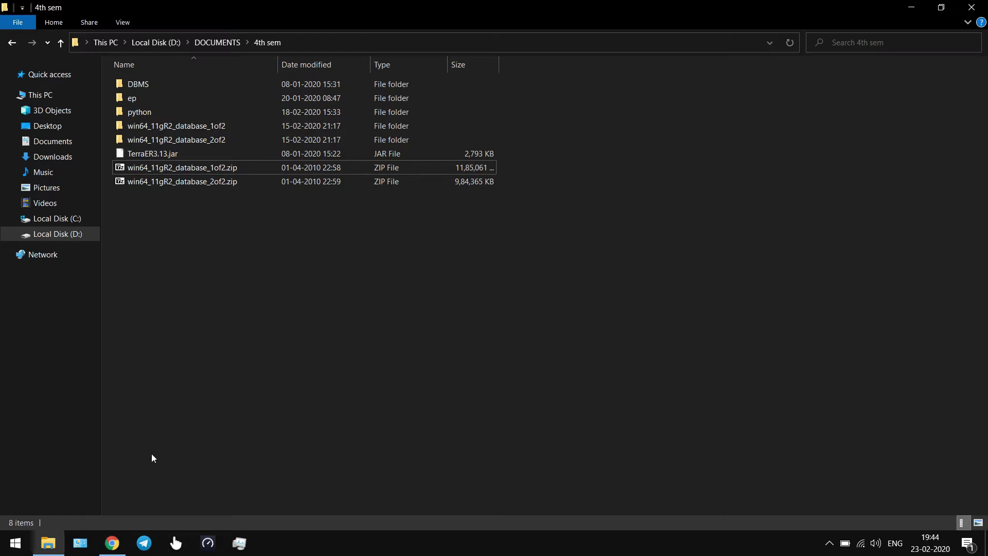
right_click(169, 168)
mouse_move(202, 195)
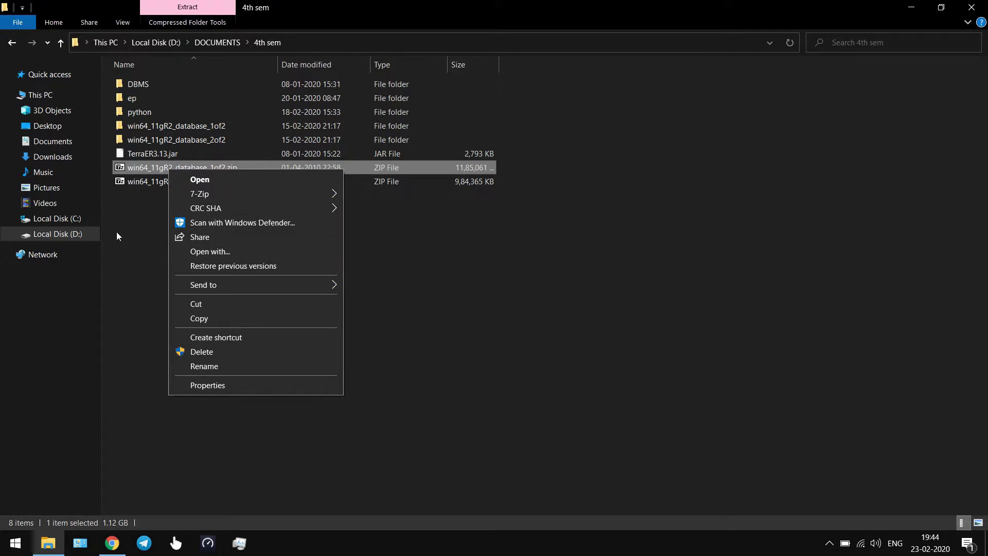
left_click(116, 231)
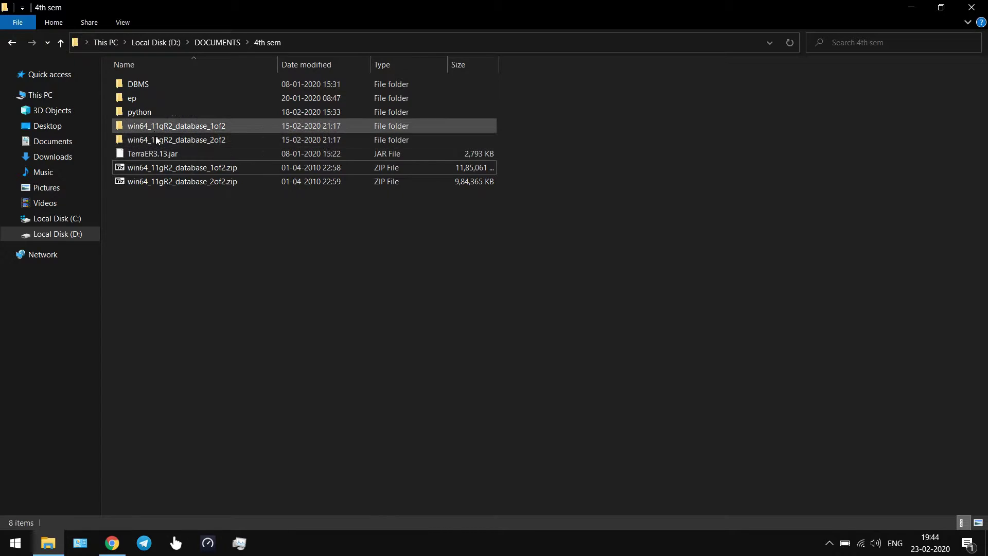
right_click(179, 170)
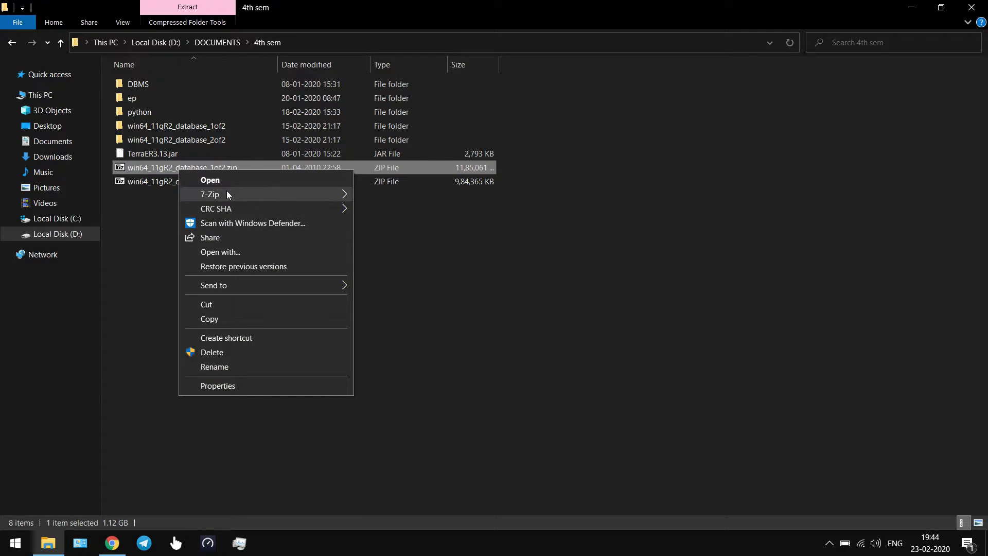
mouse_move(294, 197)
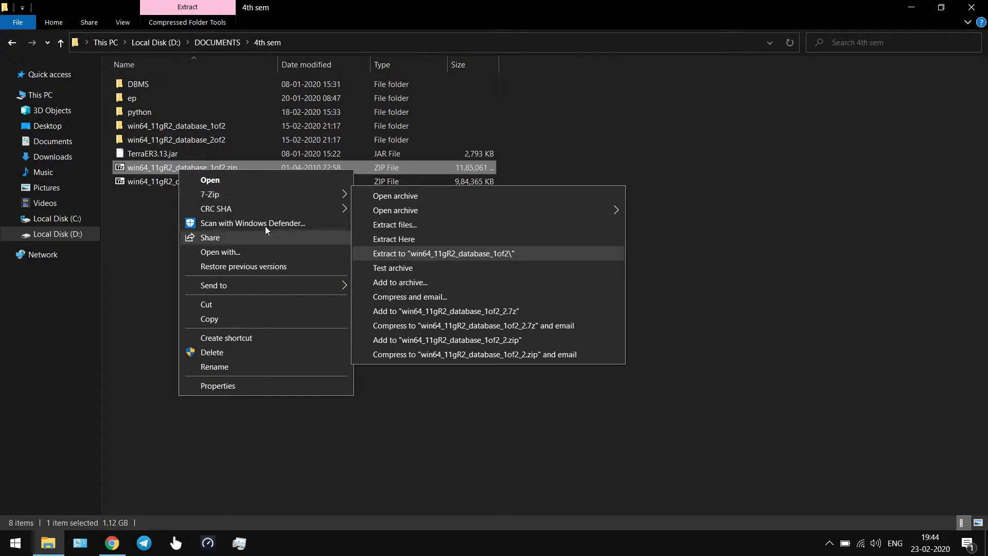
left_click(138, 215)
left_click(158, 130)
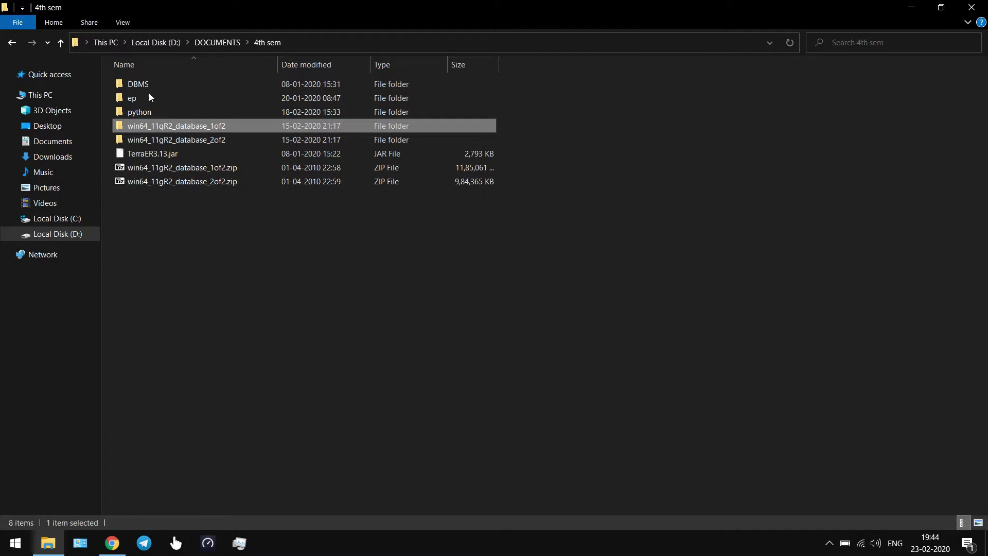
Browse into win64_11gR2_database_2of2\database\stage\Components.
double_click(172, 126)
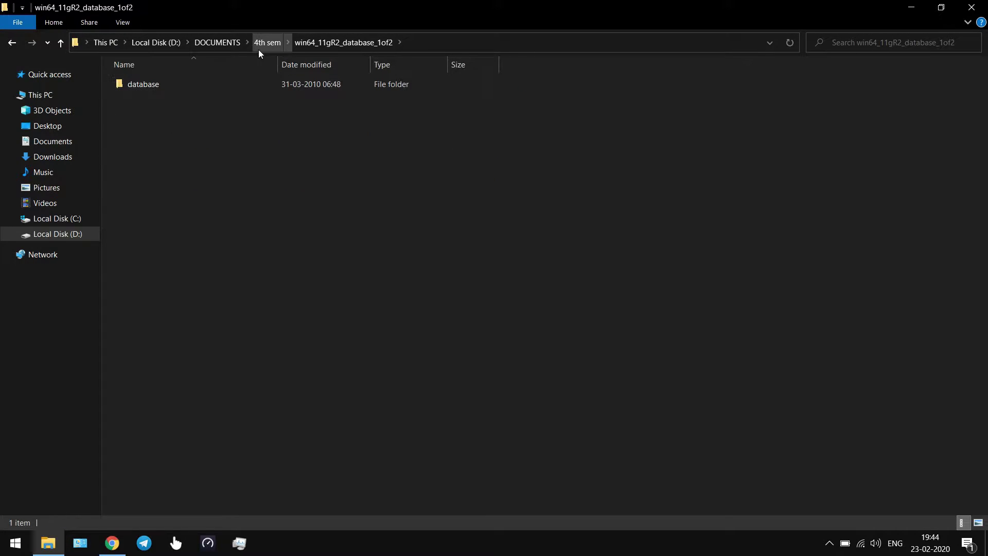
left_click(260, 44)
double_click(175, 138)
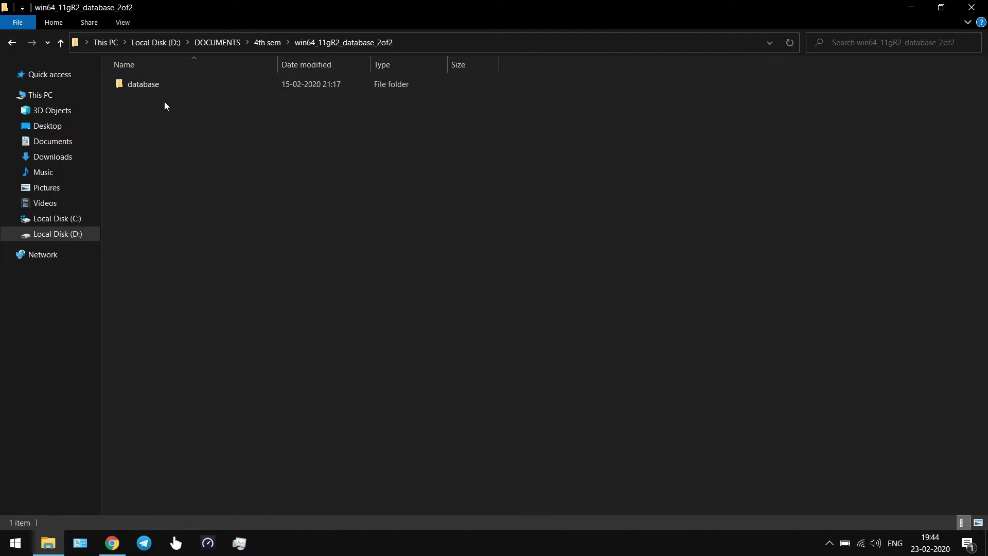
double_click(156, 84)
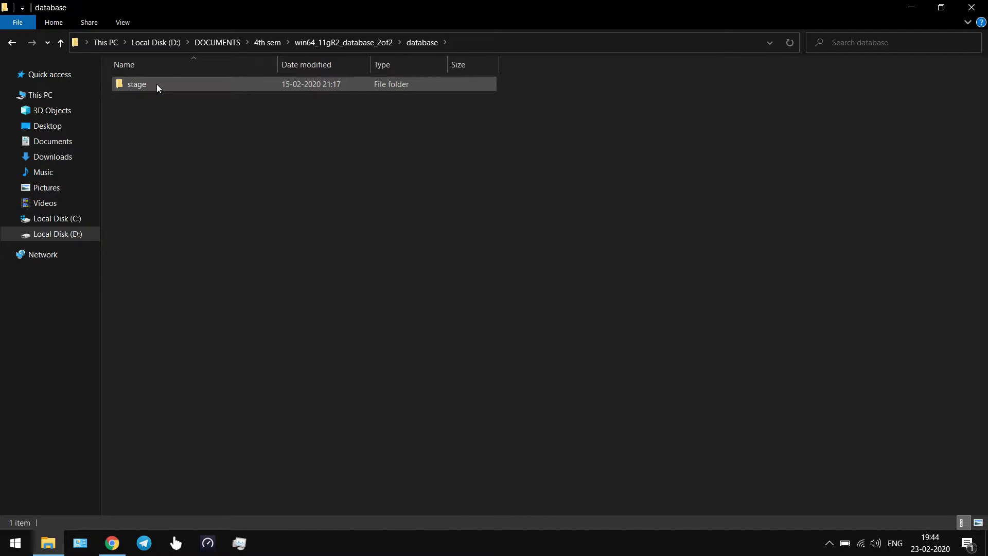
double_click(144, 86)
double_click(149, 88)
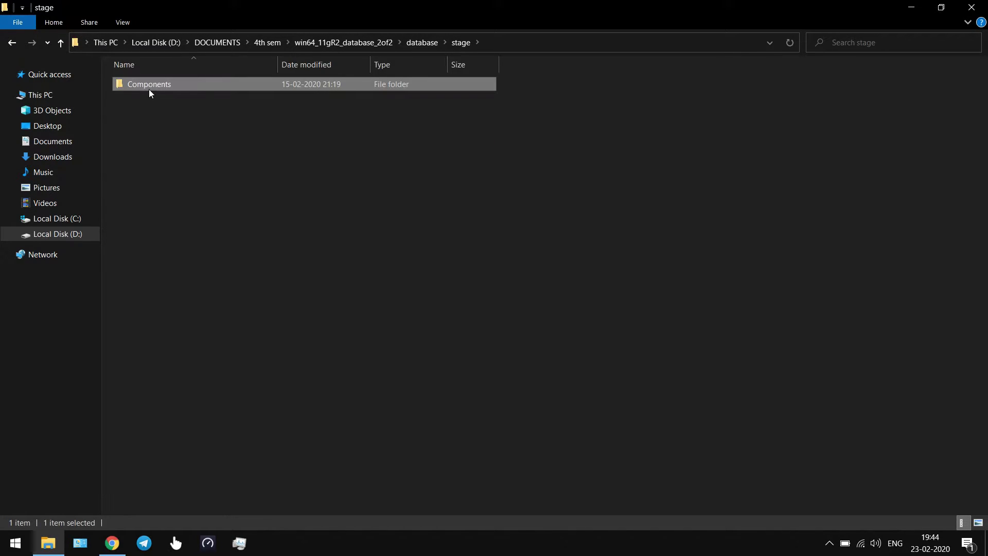
Copy all four oracle component folders from that Components folder.
left_click_drag(198, 205, 152, 76)
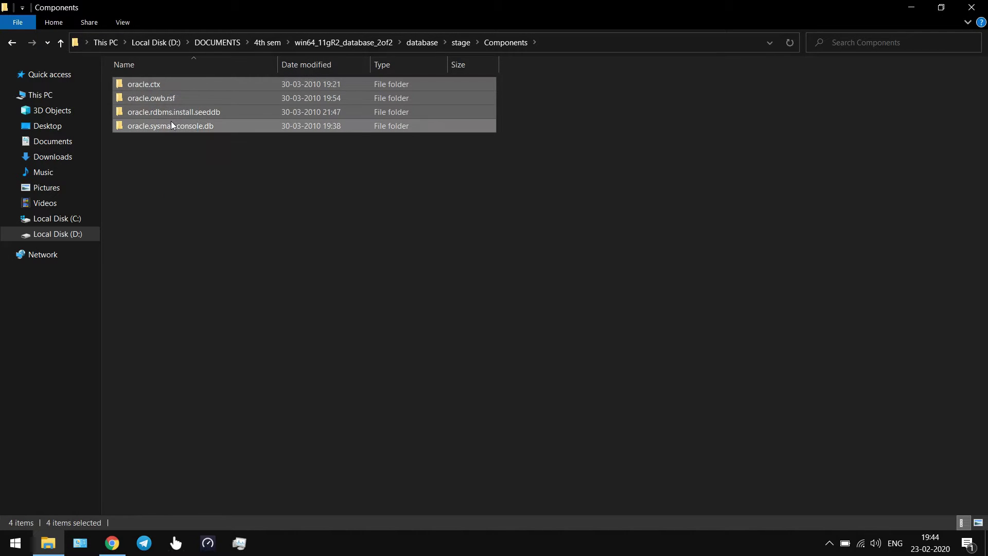
right_click(171, 123)
left_click(153, 112)
right_click(152, 112)
left_click_drag(125, 201, 153, 85)
right_click(159, 102)
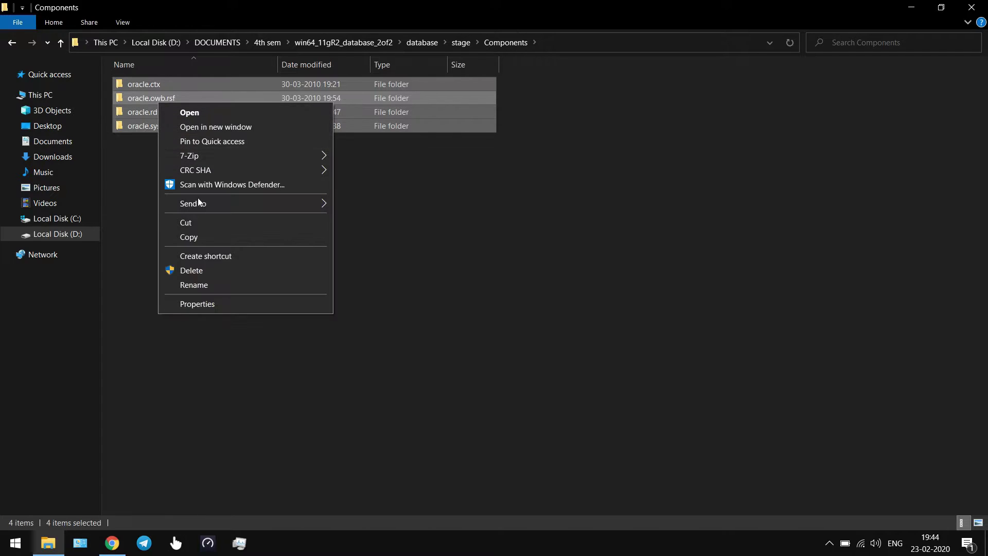
left_click(200, 237)
left_click(359, 213)
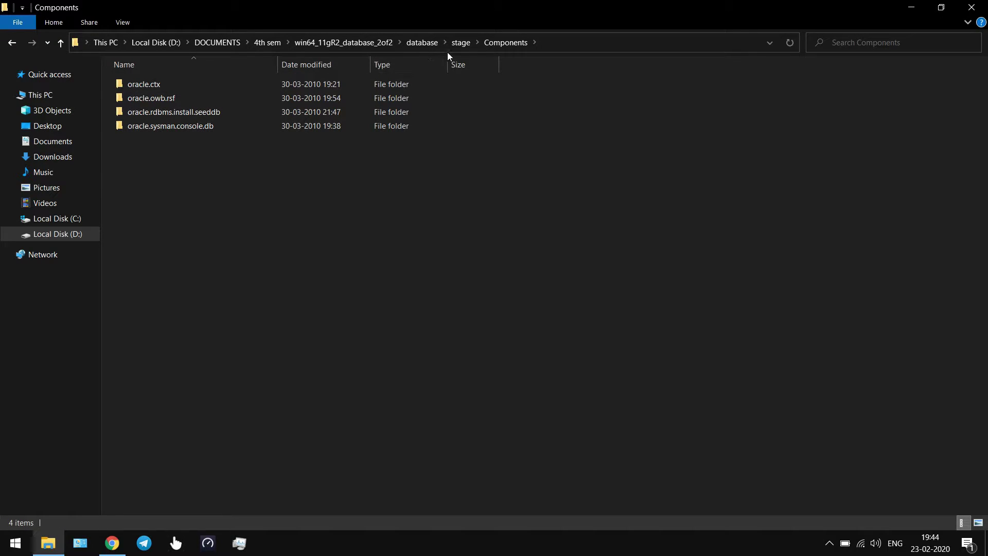
left_click(371, 41)
Browse into win64_11gR2_database_1of2\database\stage\Components.
left_click(268, 42)
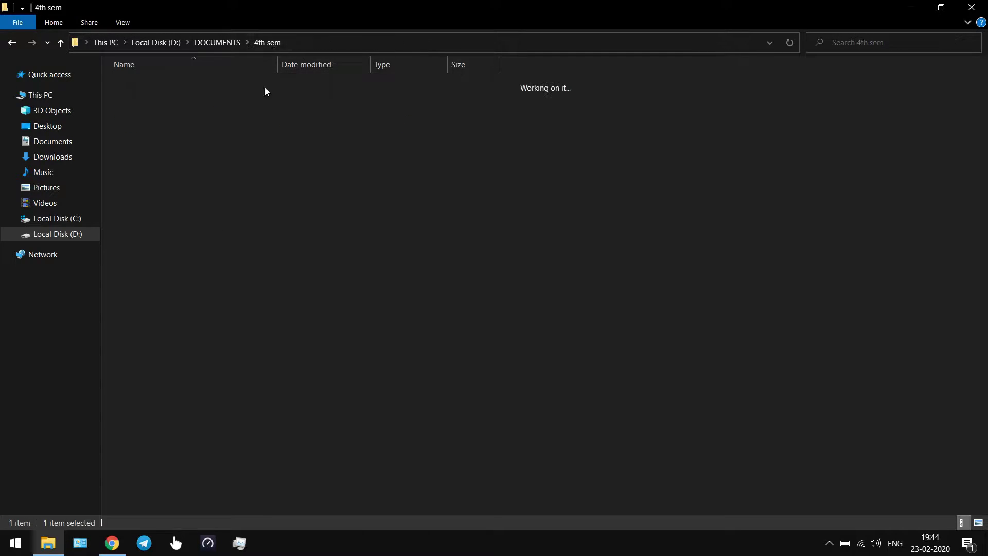
left_click(170, 129)
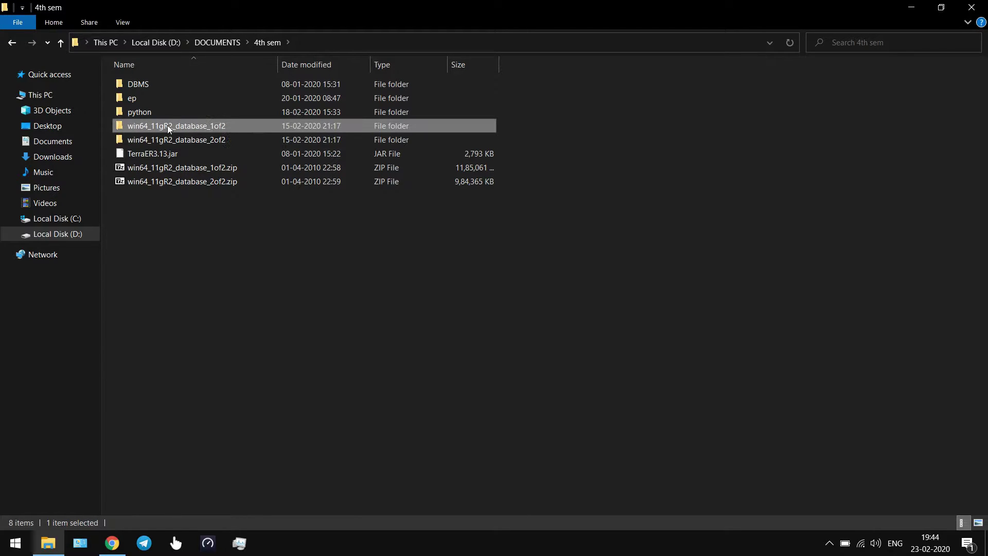
double_click(168, 125)
double_click(170, 85)
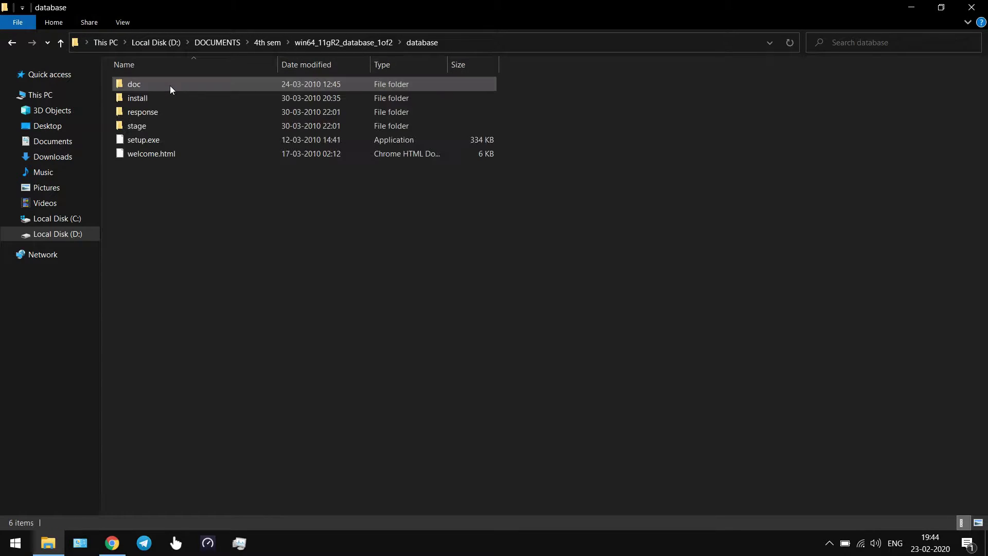
left_click(167, 125)
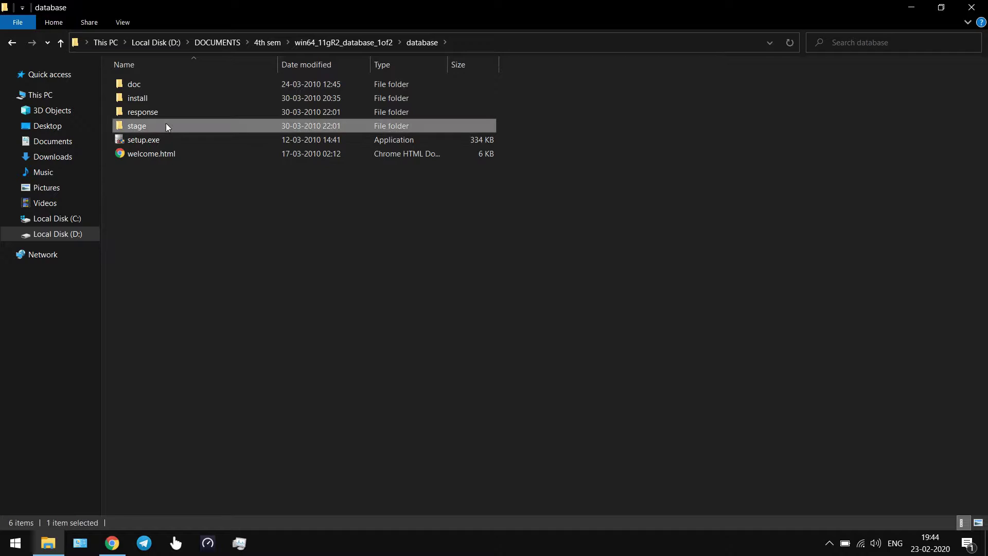
double_click(167, 126)
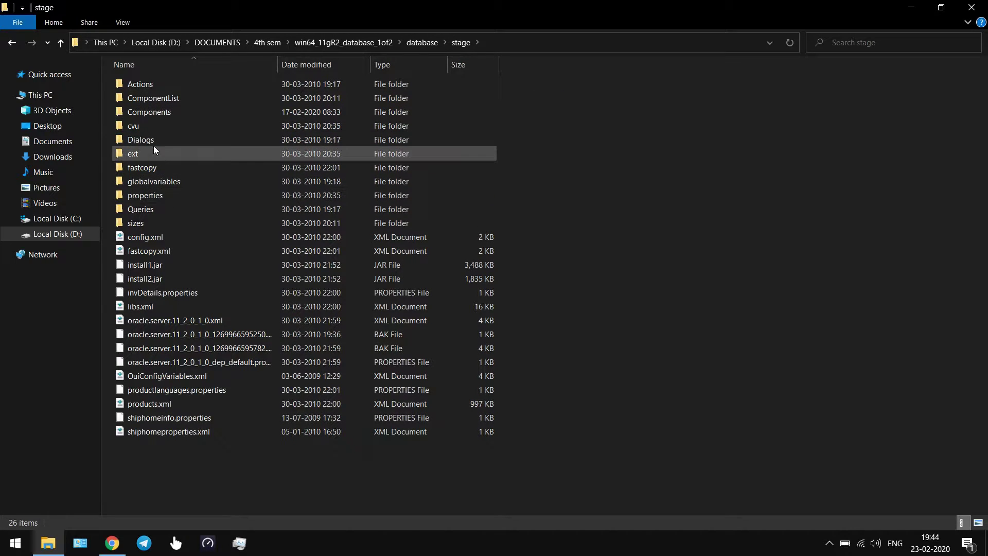
double_click(147, 112)
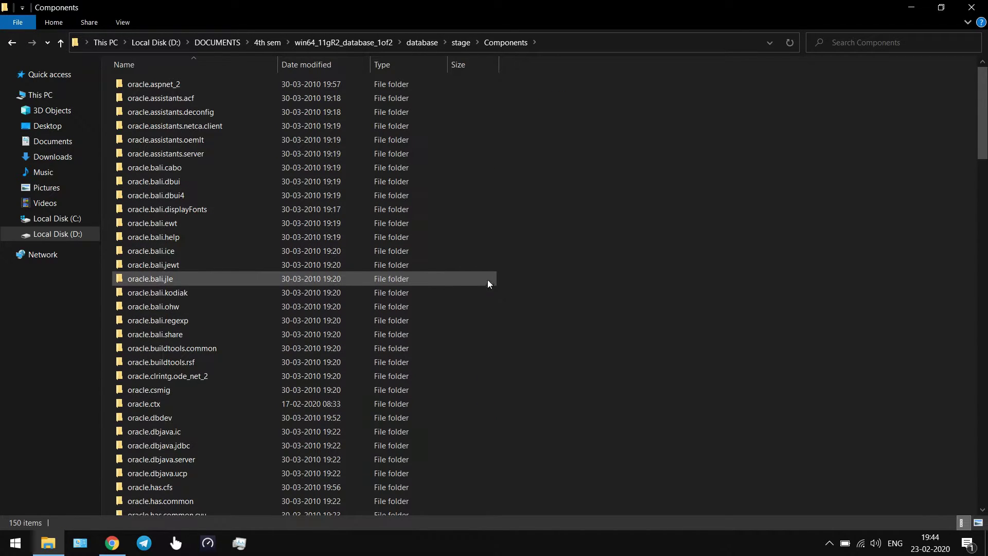
Paste the copied component folders there, skipping files that already exist.
right_click(491, 264)
left_click(492, 311)
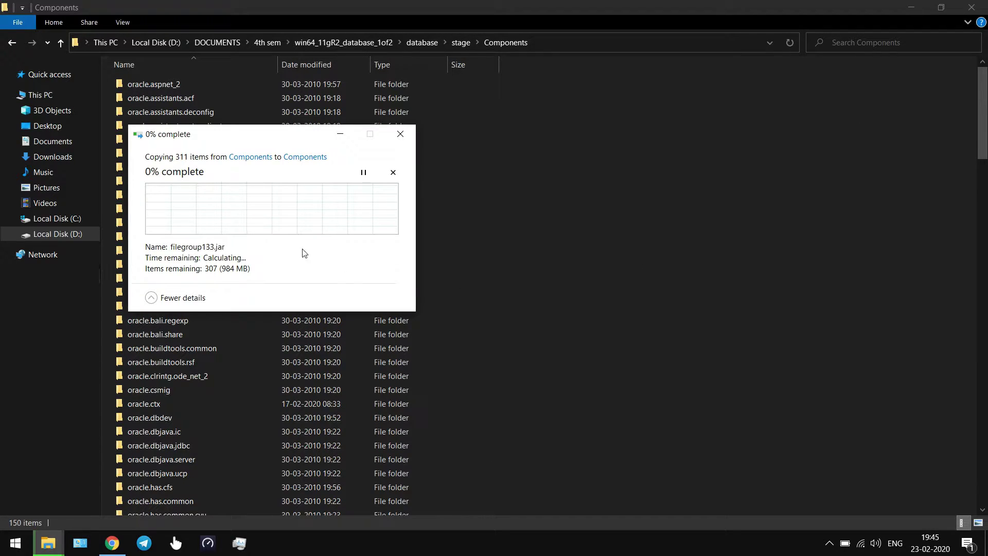
left_click_drag(287, 138, 290, 110)
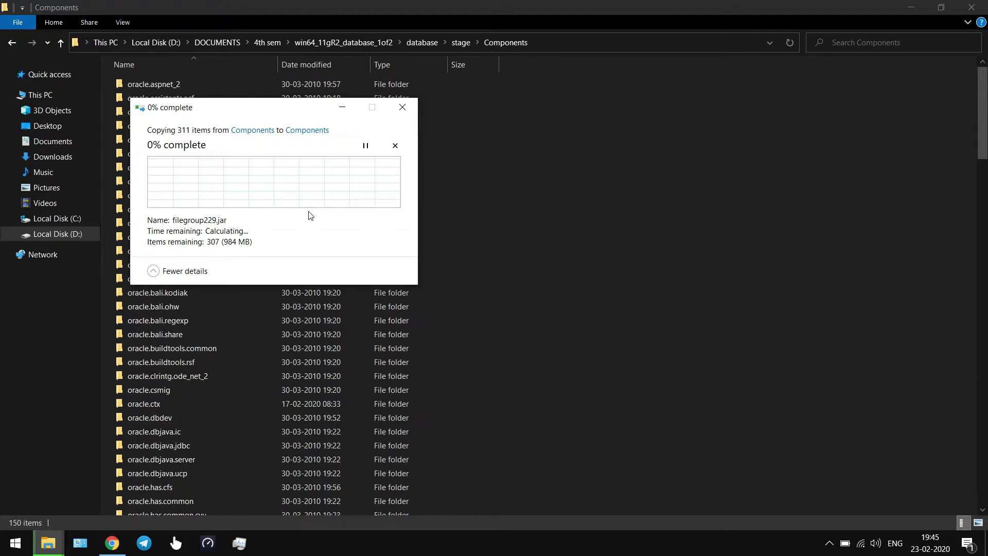
left_click_drag(279, 109, 358, 109)
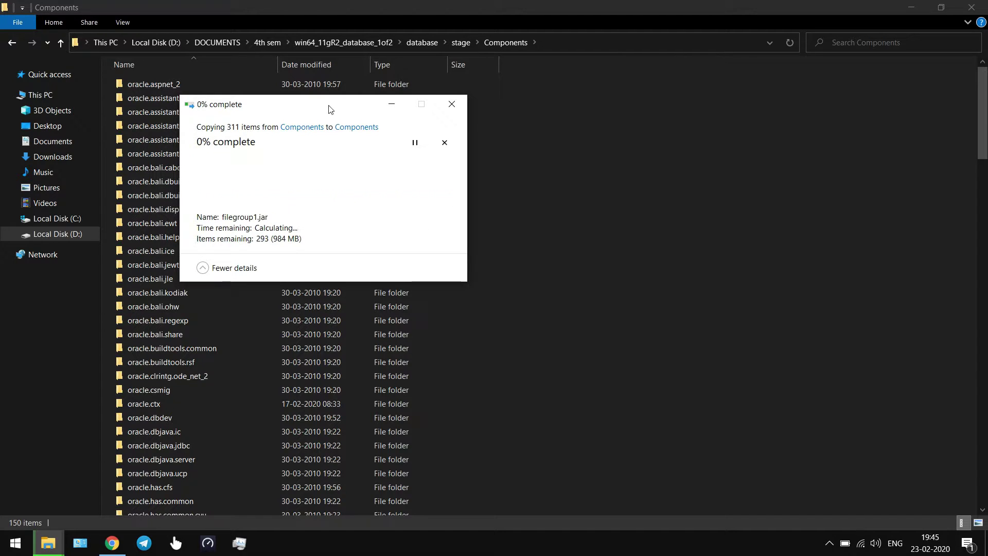
left_click_drag(329, 106, 346, 107)
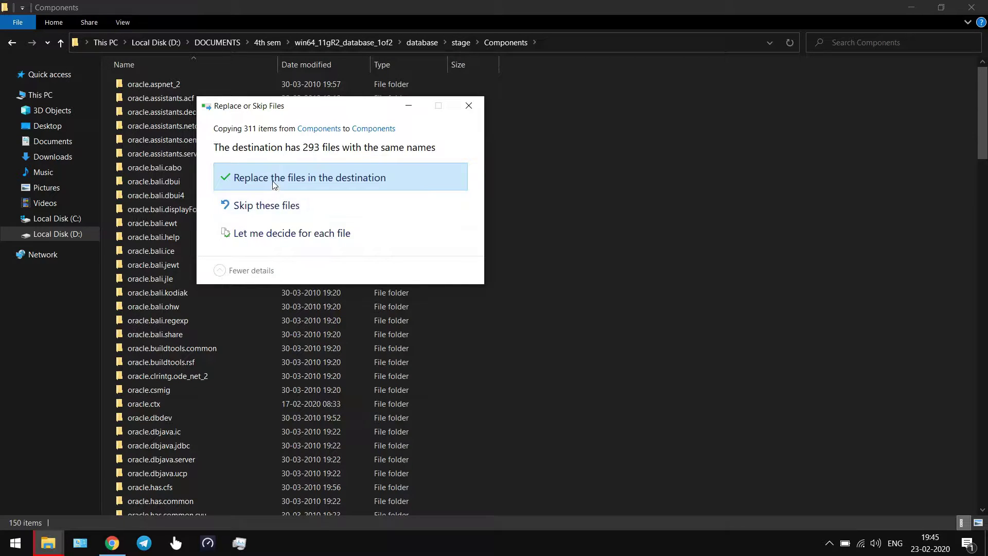
left_click(278, 206)
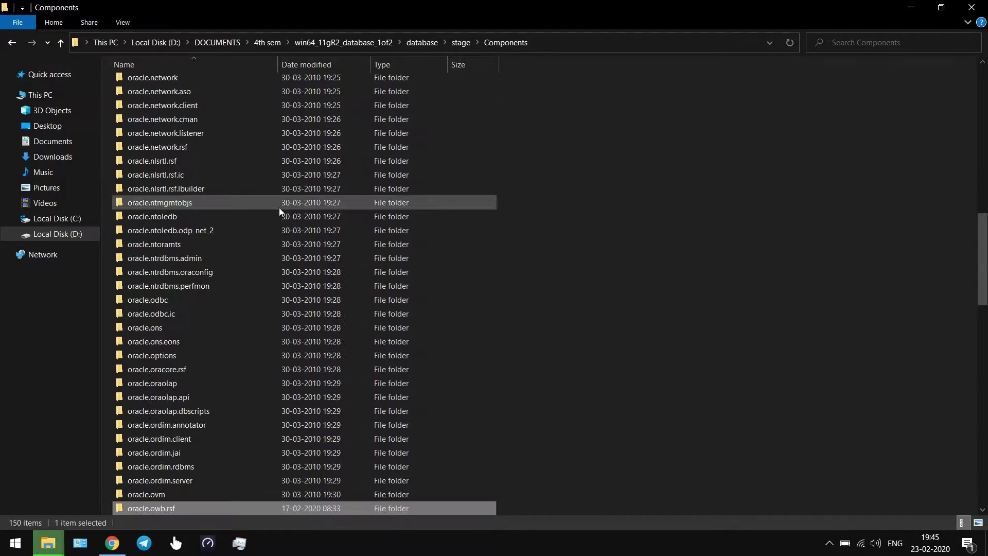
Run setup.exe from the win64_11gR2_database_1of2\database folder.
left_click(366, 46)
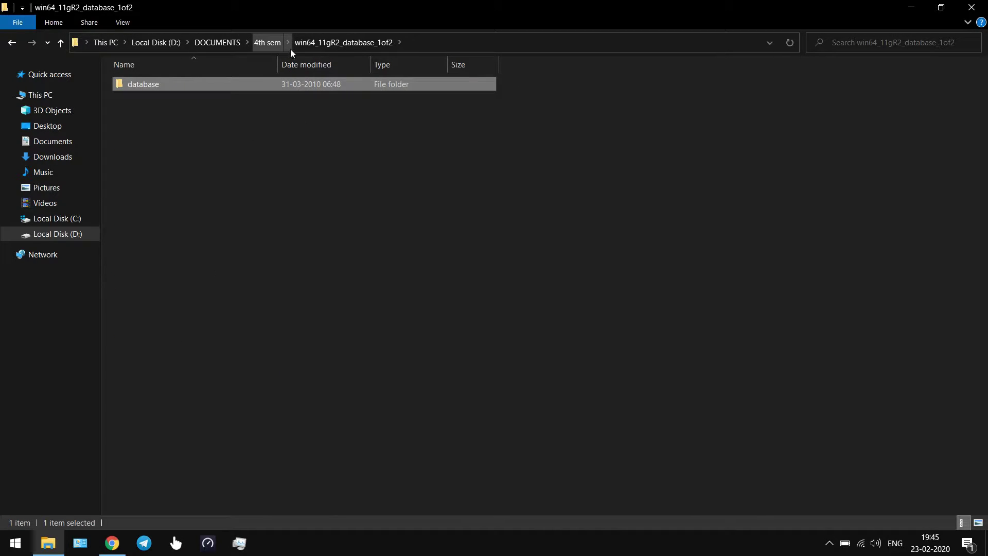
double_click(275, 85)
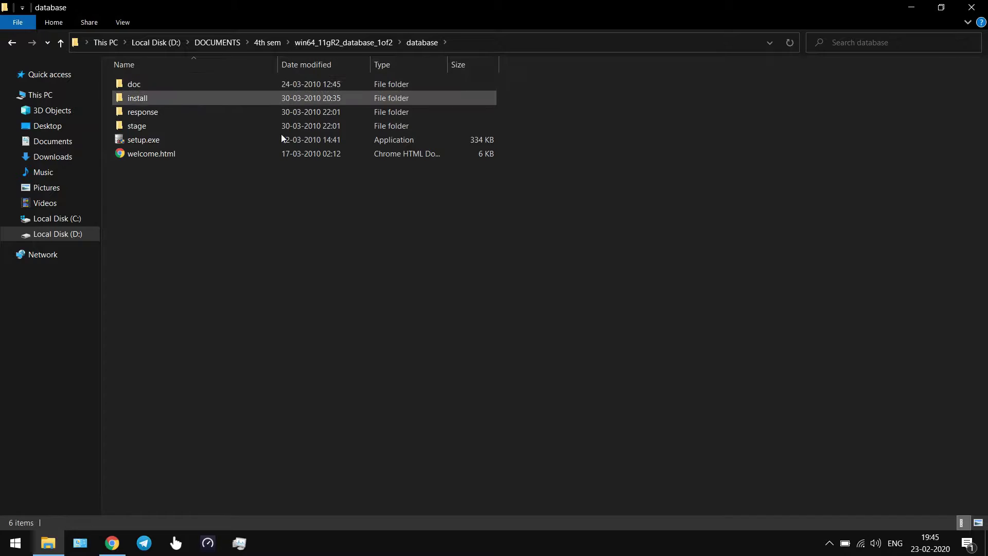
left_click(214, 141)
double_click(200, 140)
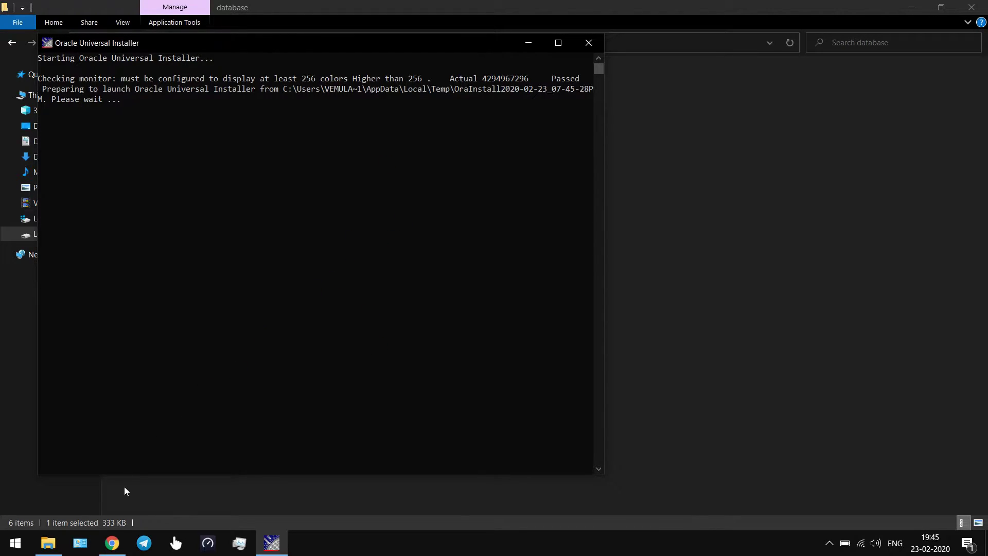
Move the installer console aside and minimize File Explorer while the installer prepares.
left_click(113, 543)
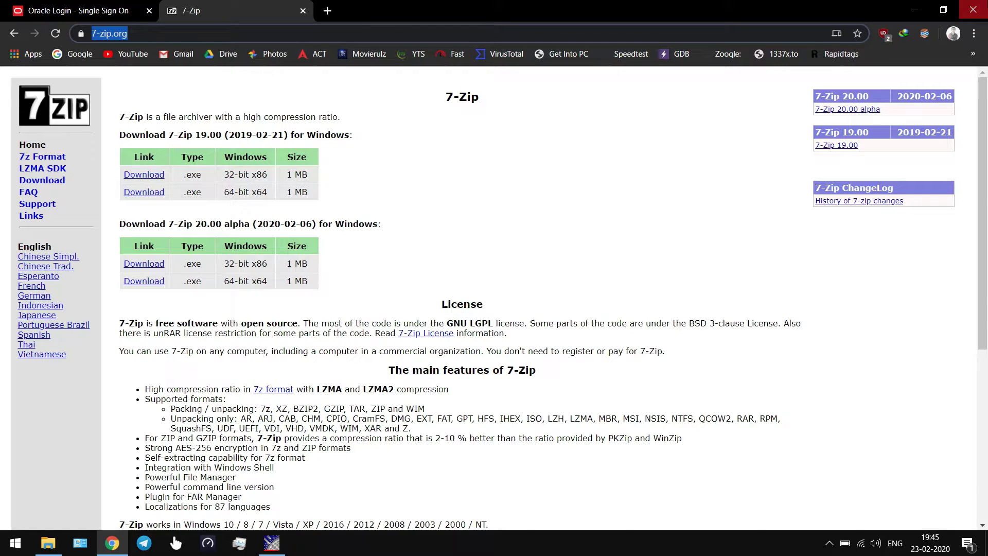
left_click(112, 543)
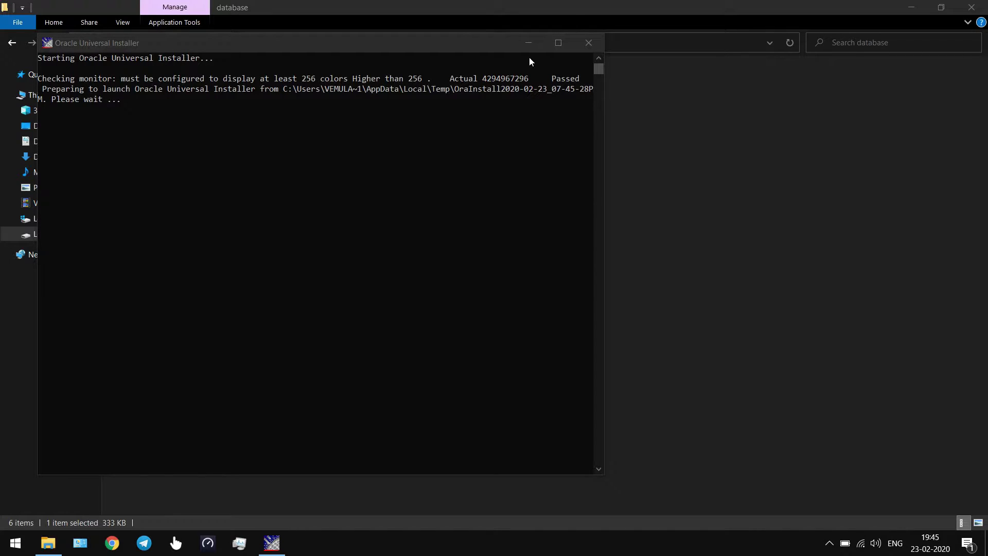
left_click_drag(491, 45, 628, 61)
left_click(910, 7)
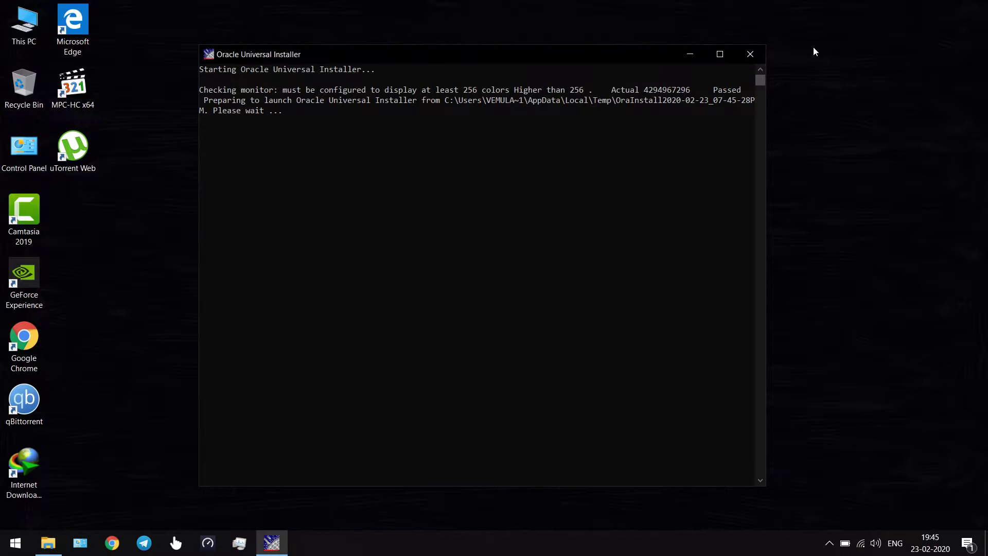
left_click_drag(565, 53, 511, 44)
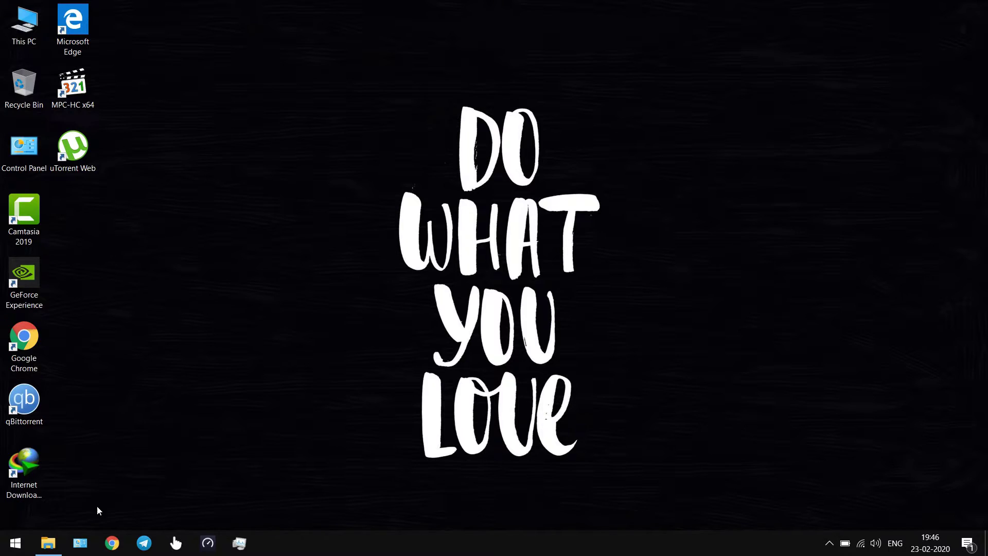
Wait for the Oracle setup splash to load until the INS-13001 warning appears.
left_click(47, 543)
left_click(48, 543)
left_click(829, 543)
left_click(731, 486)
left_click(54, 544)
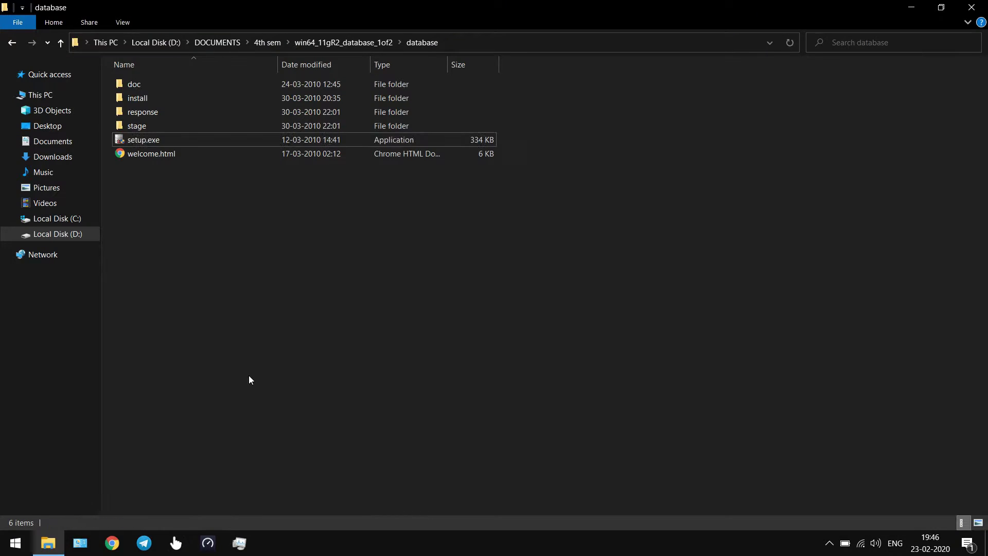
left_click(54, 543)
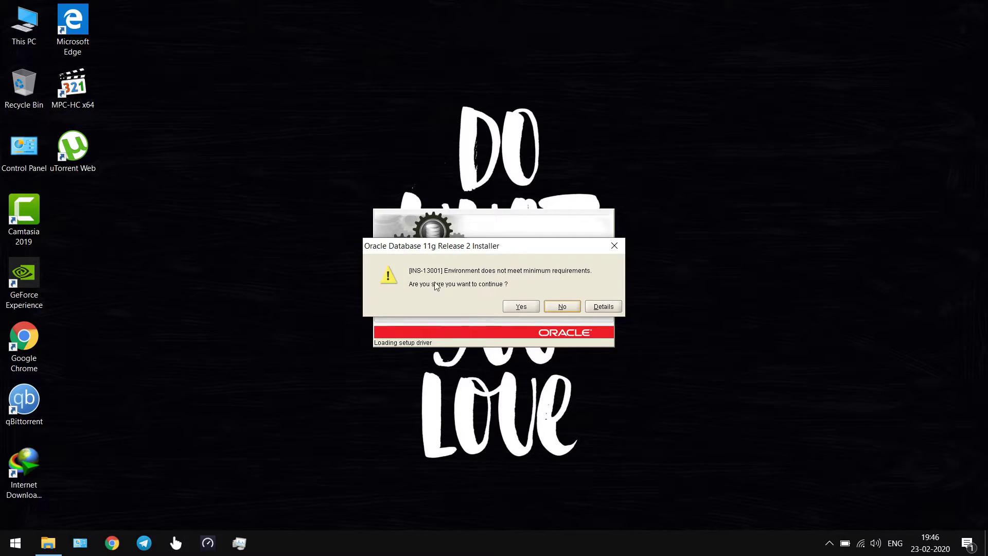
Accept INS-13001, skip security updates without an email, choose Create and configure with Desktop Class.
left_click(520, 306)
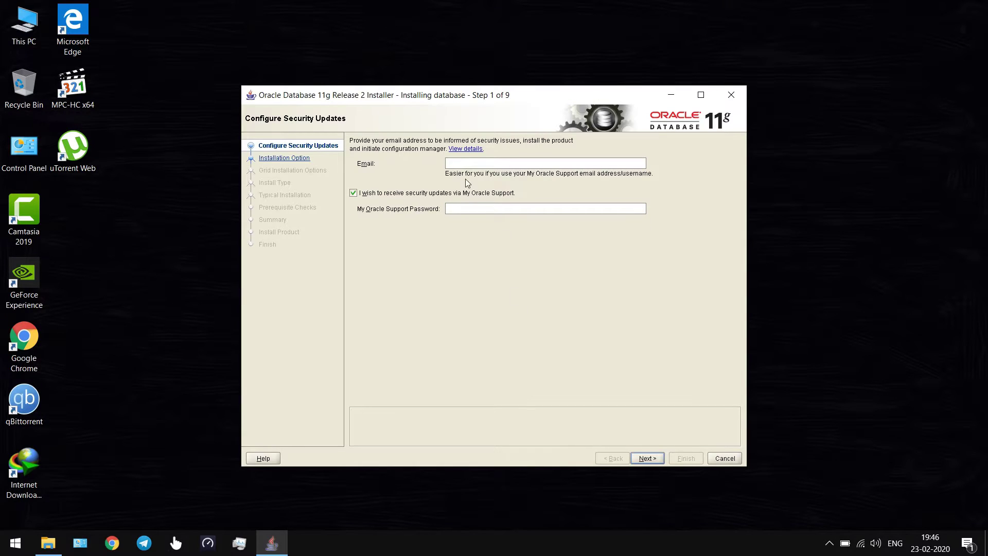
left_click(408, 195)
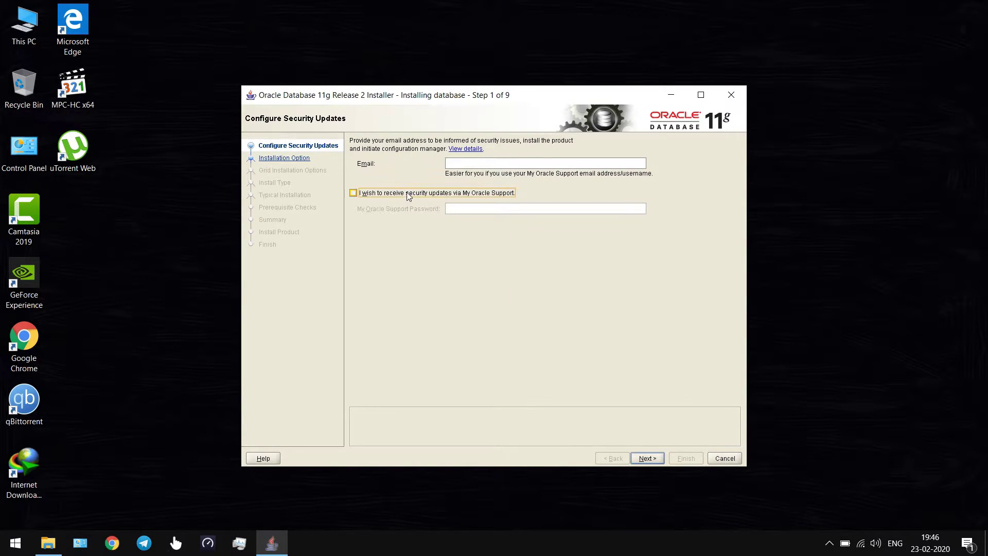
left_click(647, 458)
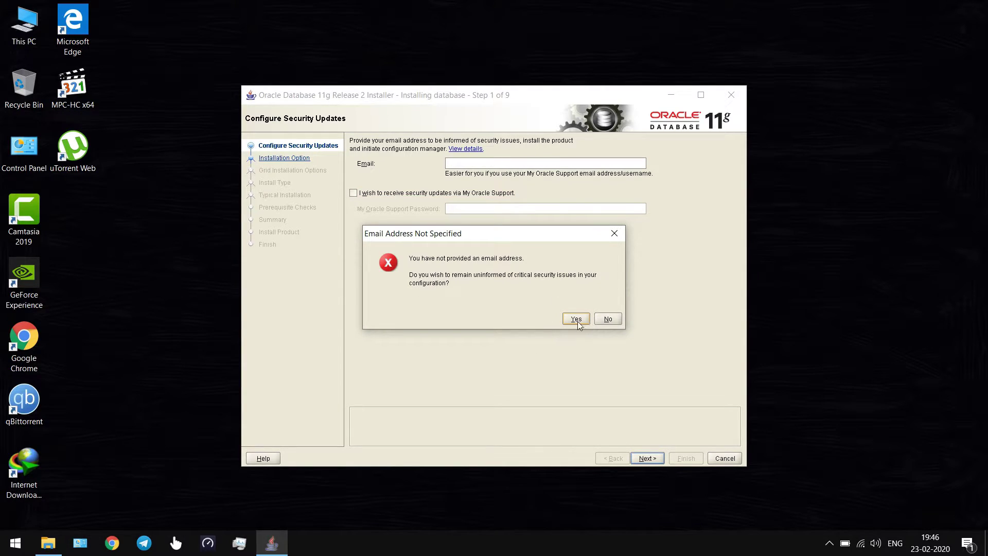
left_click(576, 319)
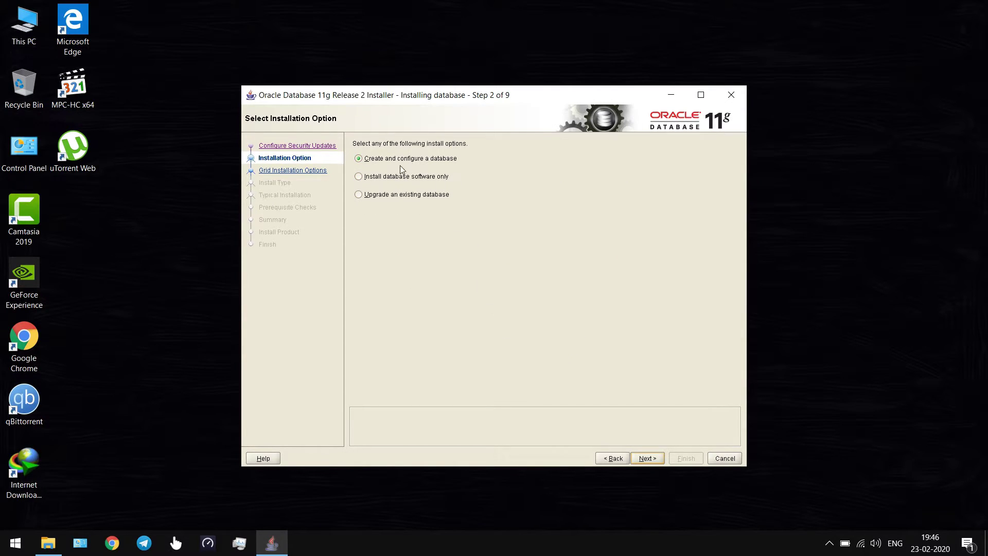
left_click(643, 456)
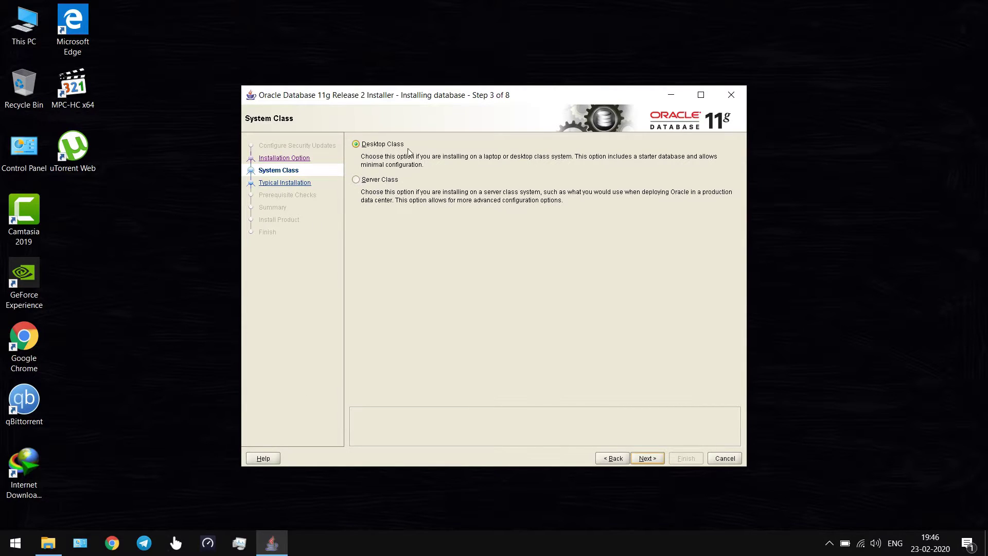
left_click(644, 459)
Review the Oracle base, software and database file location paths on Typical Install Configuration.
left_click(643, 457)
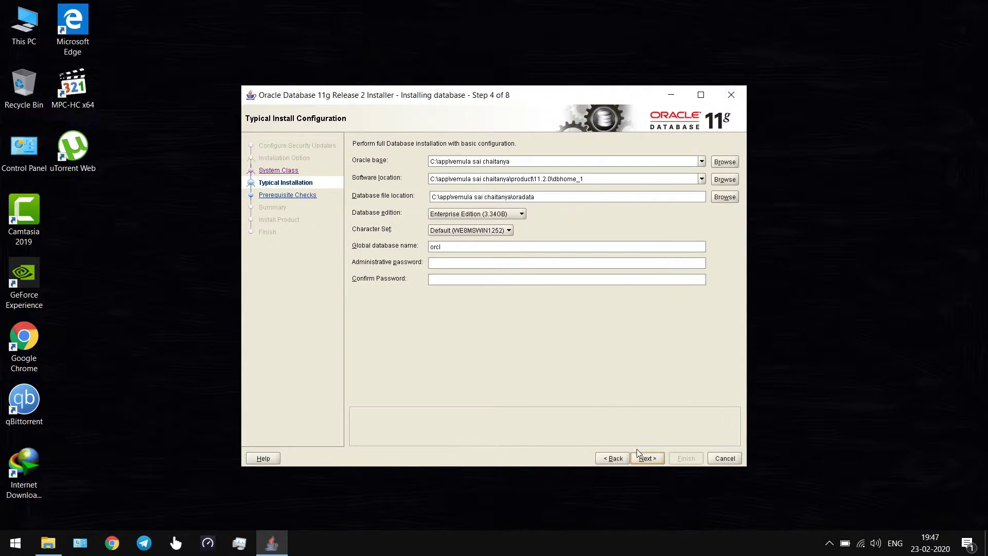
double_click(519, 162)
key("Tab")
triple_click(574, 195)
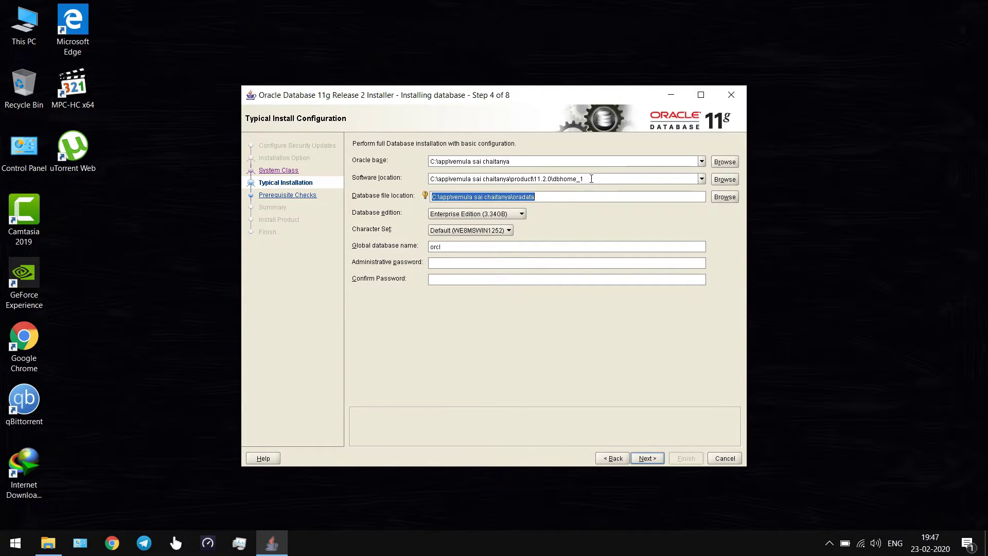
triple_click(590, 177)
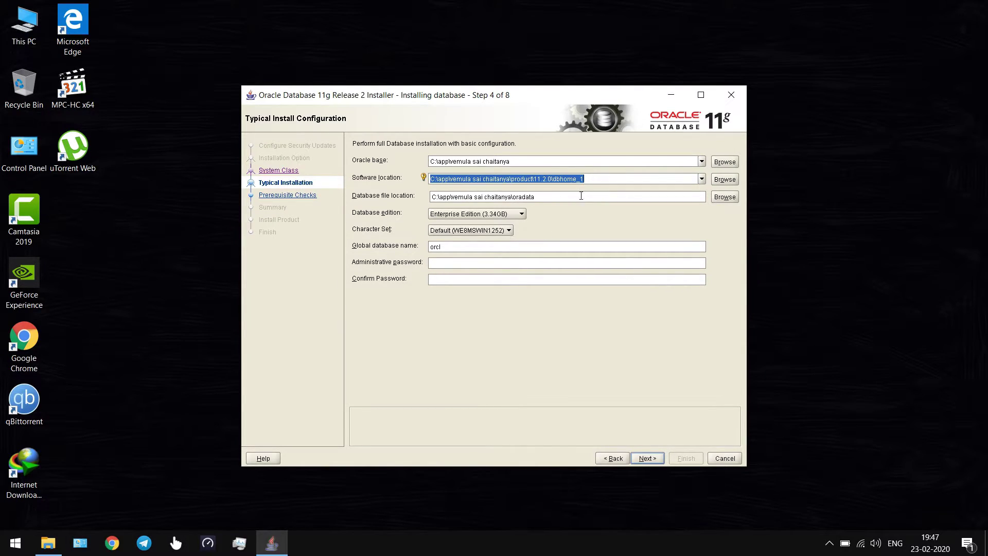
triple_click(580, 194)
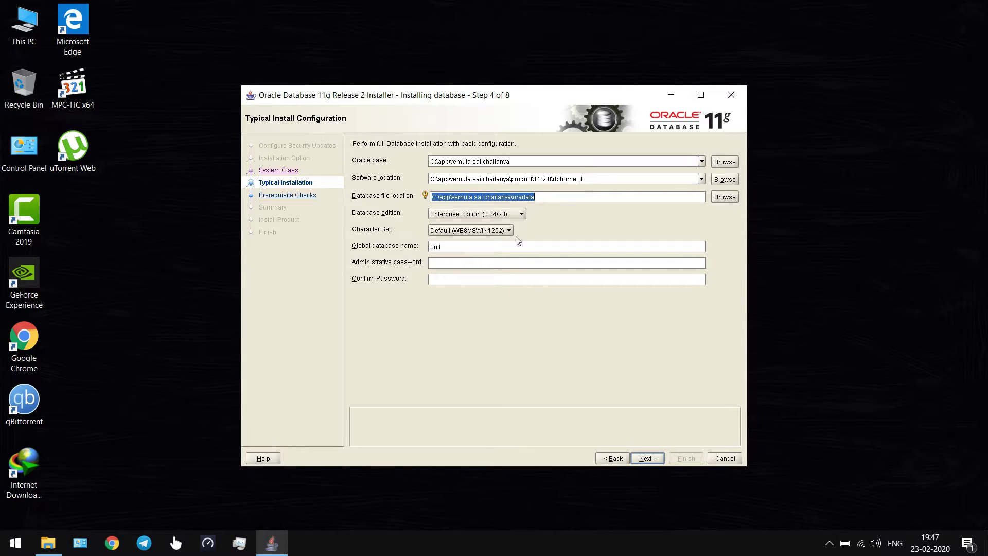
Enter the administrative password and try to proceed past the configuration page.
left_click(450, 263)
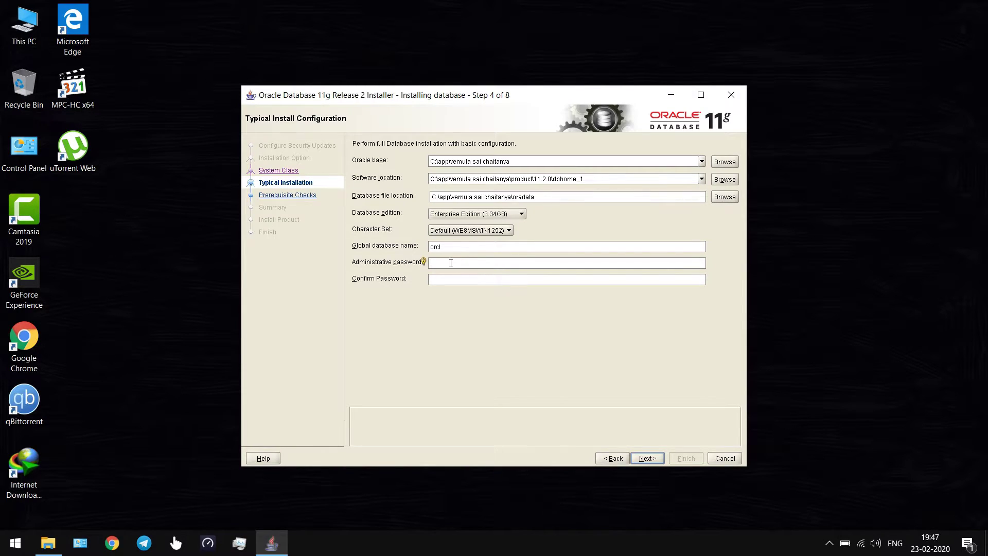
type("orcl")
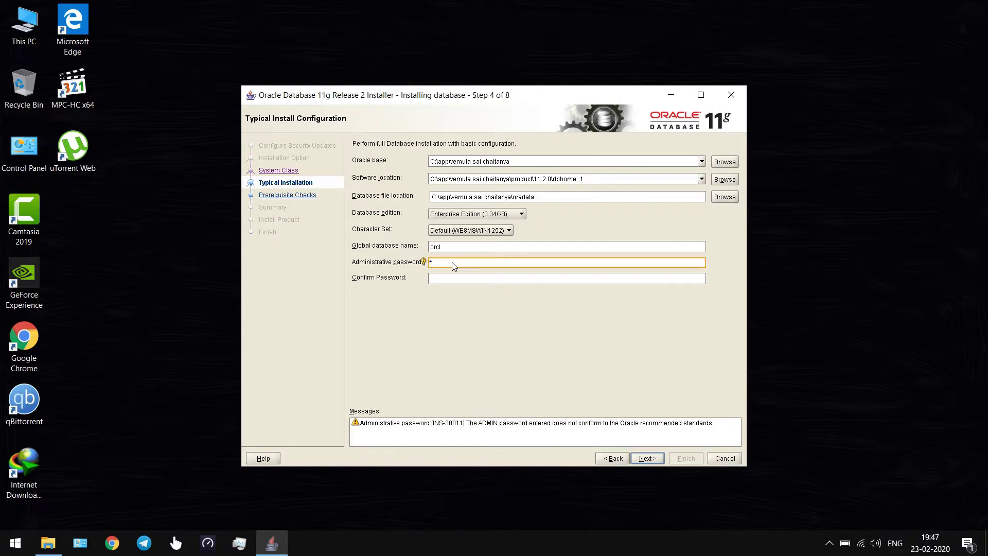
type("oracle")
left_click(647, 458)
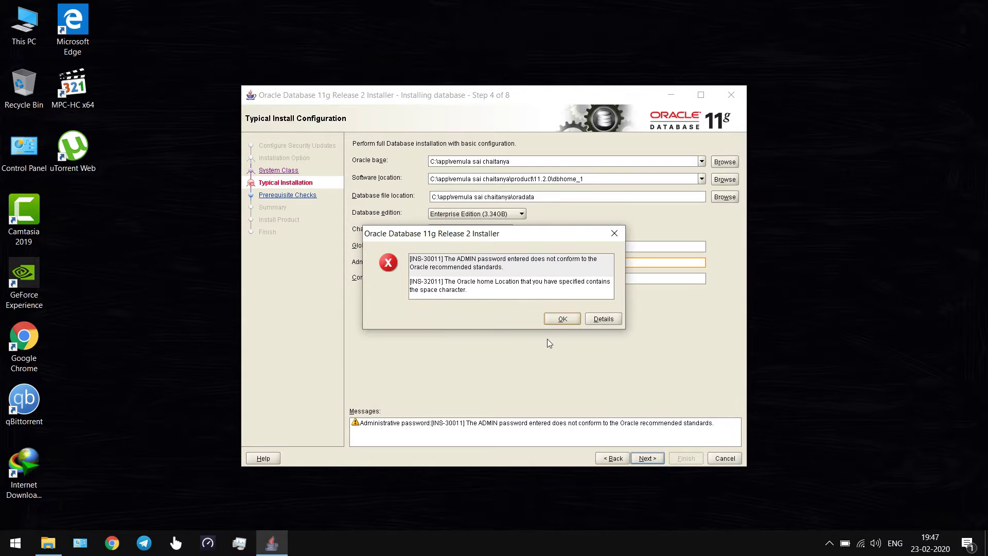
Dismiss the INS-32011 error, delete the space from the software and Oracle base paths, and retry.
left_click(497, 286)
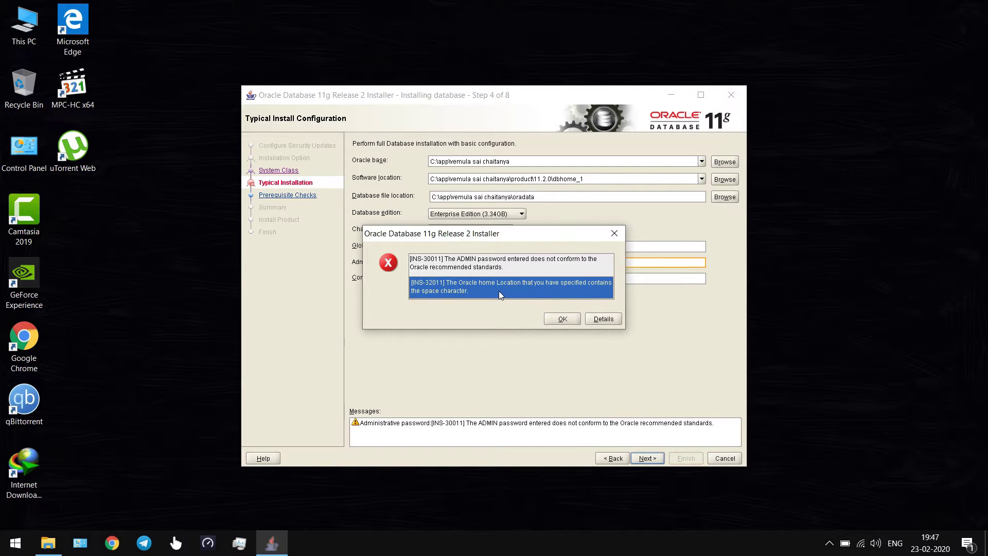
left_click(562, 319)
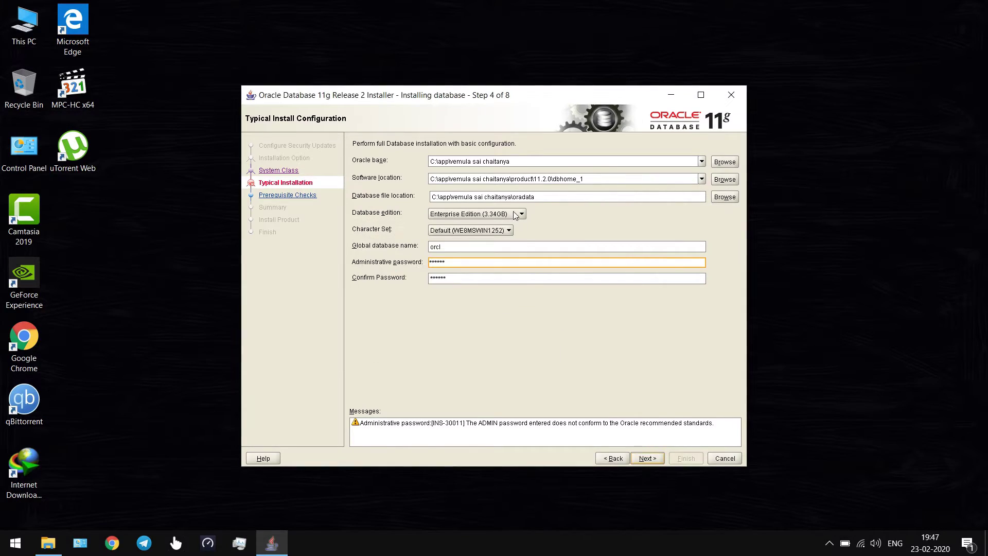
left_click(484, 180)
key("BackSpace")
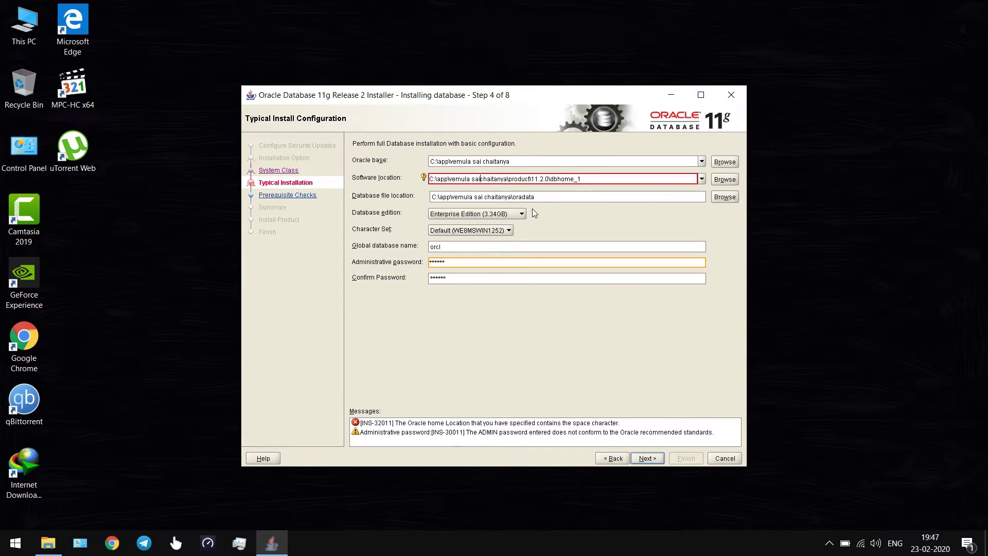
key("BackSpace")
left_click(472, 161)
key("BackSpace")
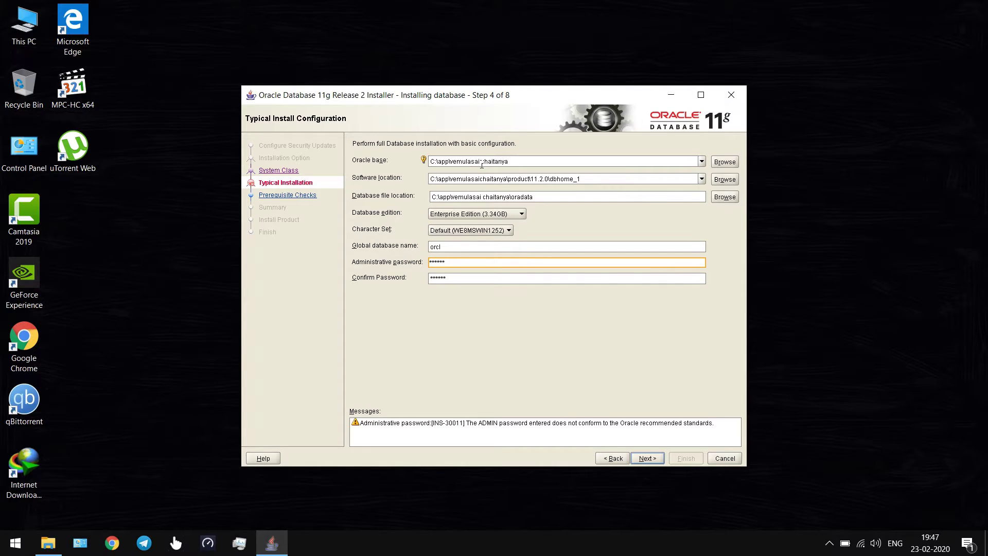
left_click(482, 161)
key("BackSpace")
left_click(651, 457)
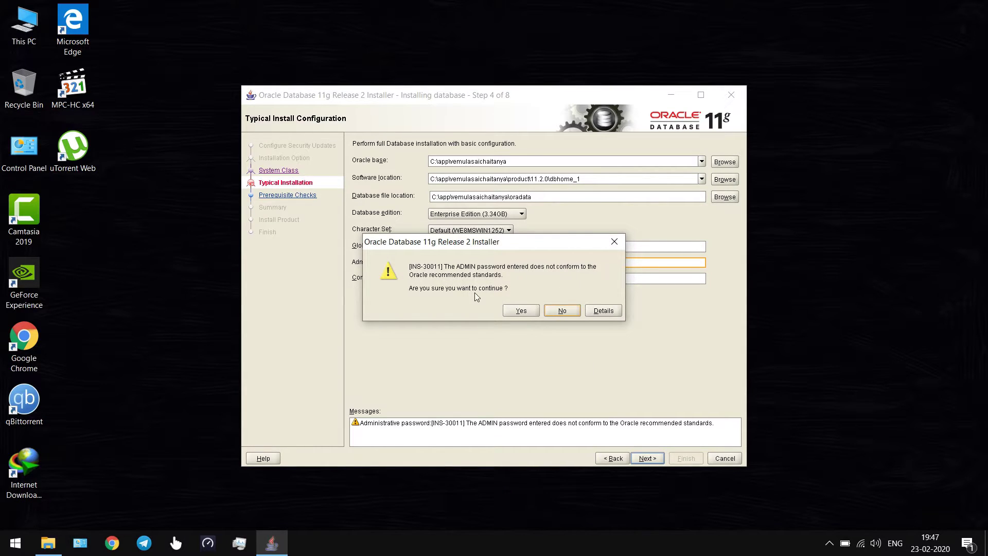
Accept the INS-30011 weak-password warning and start installation from the Summary page.
left_click(519, 311)
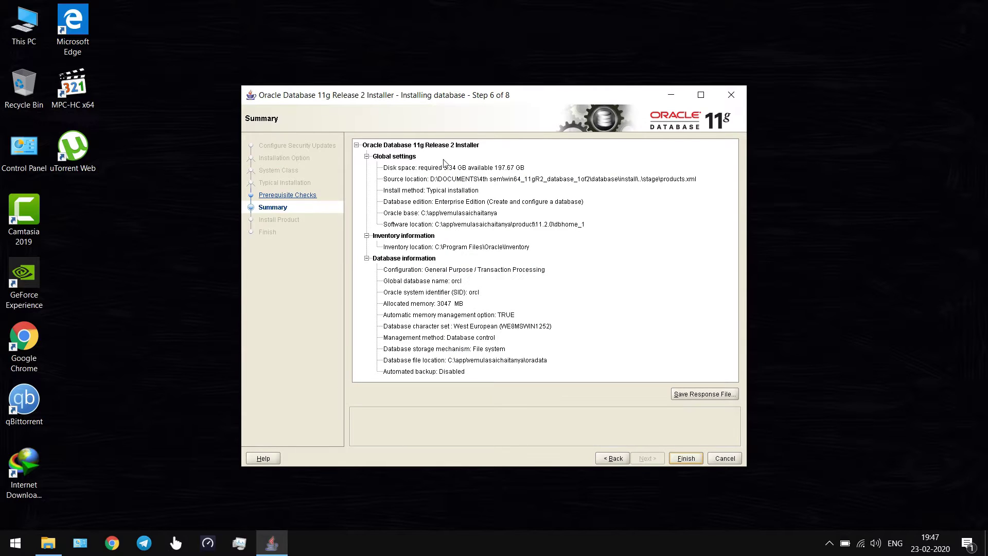
left_click(686, 458)
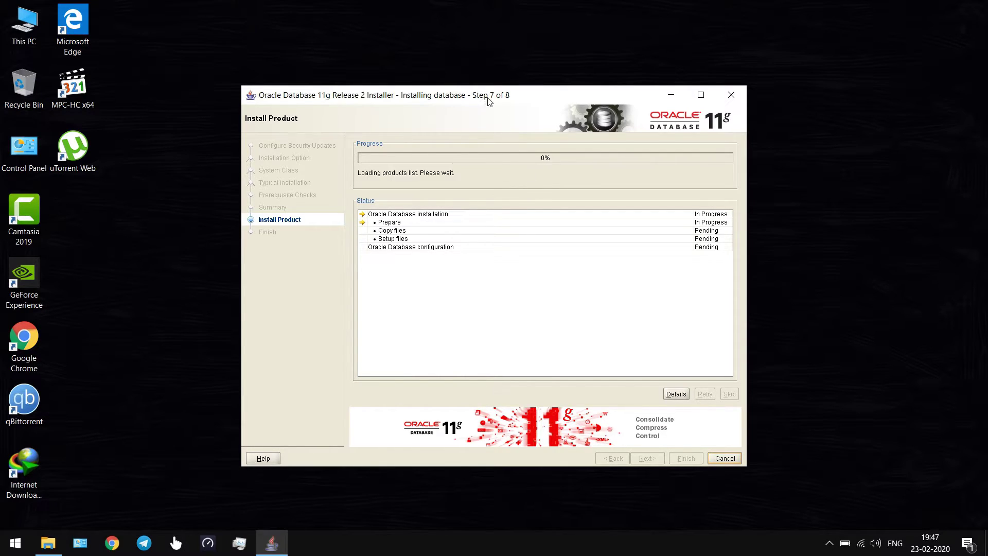
Nudge the installer window up while file copying progresses to 27%.
left_click_drag(488, 97, 487, 91)
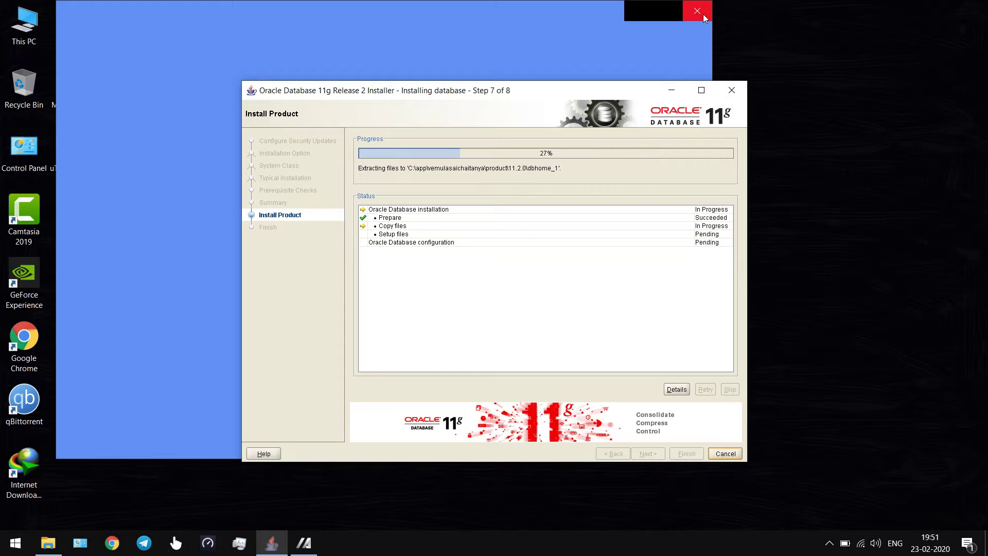
Close the stray blue window and reposition the installer while copying passes 37%.
left_click(695, 17)
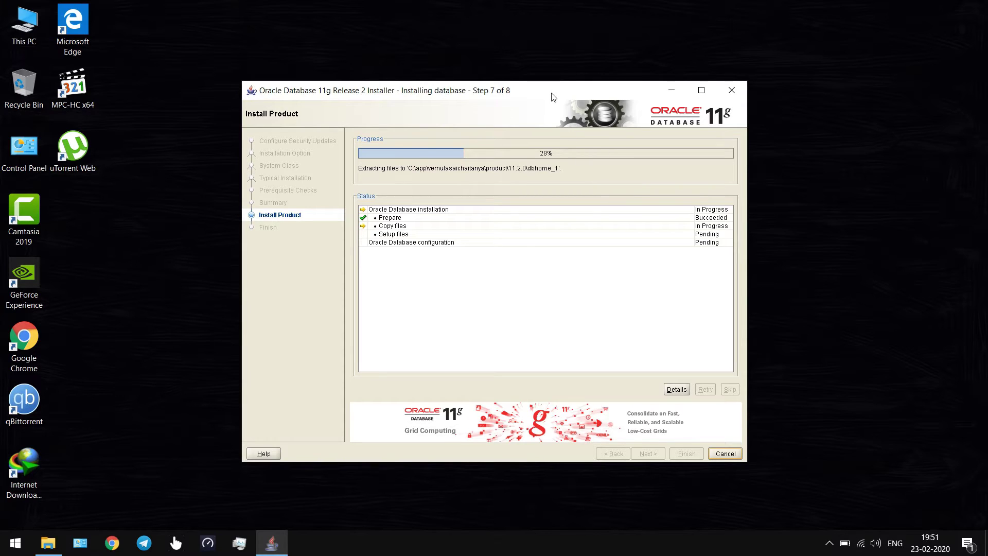
left_click_drag(552, 96, 532, 99)
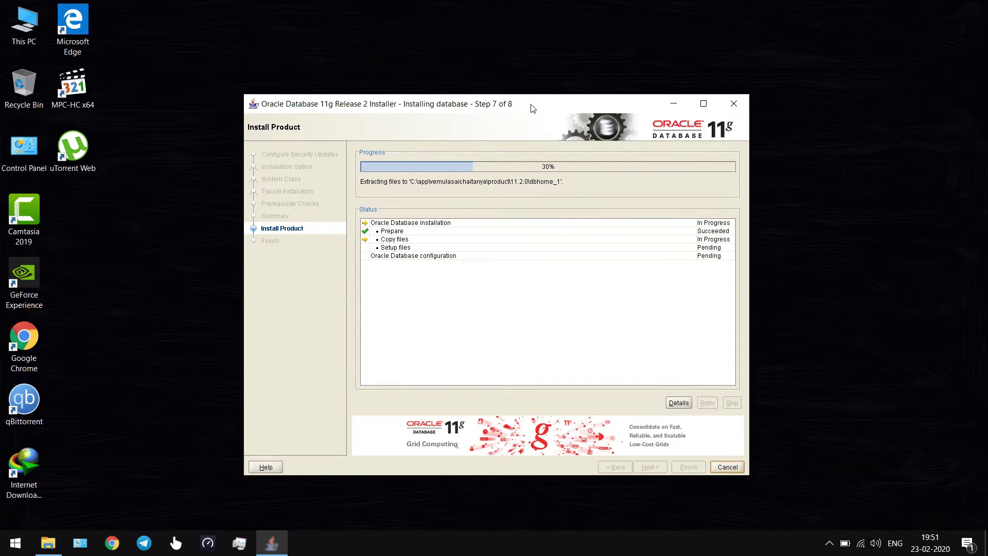
left_click_drag(530, 105, 531, 105)
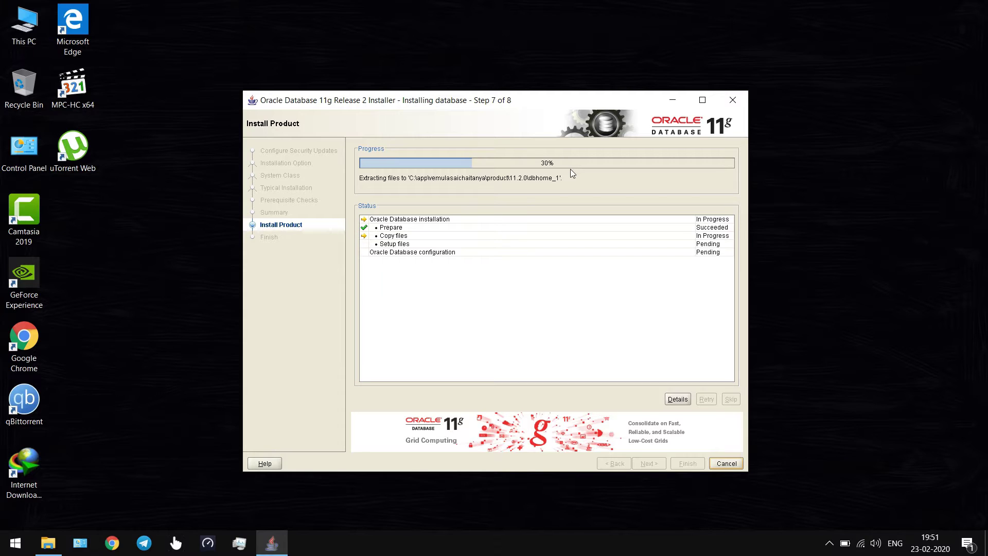
left_click_drag(536, 104, 541, 99)
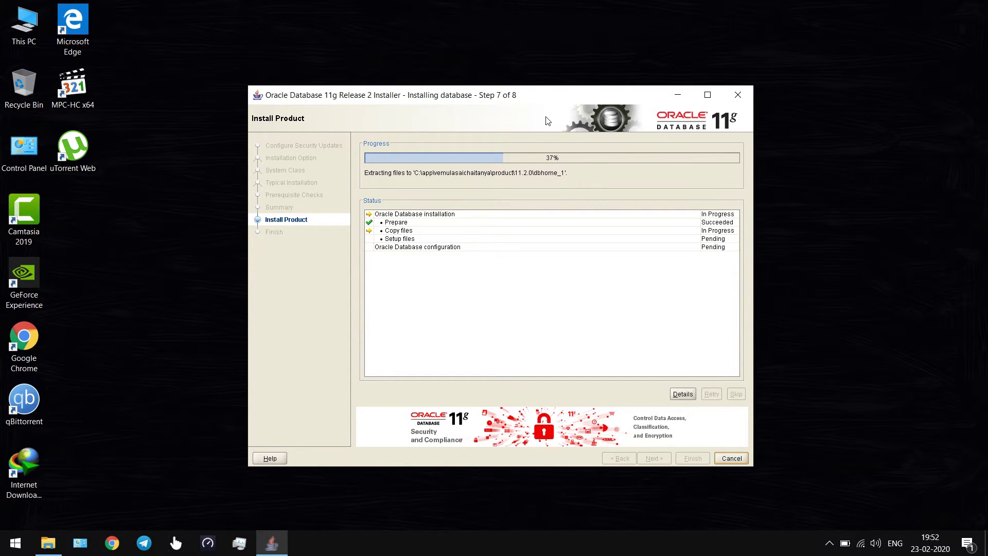
left_click_drag(535, 97, 535, 103)
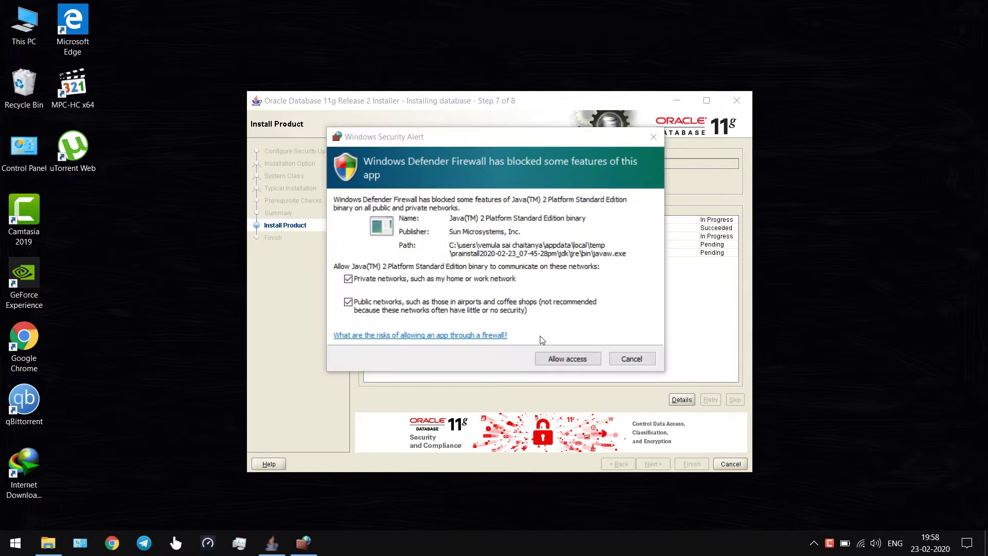
Allow the installer's Java binaries through the Windows firewall on private and public networks.
left_click(429, 143)
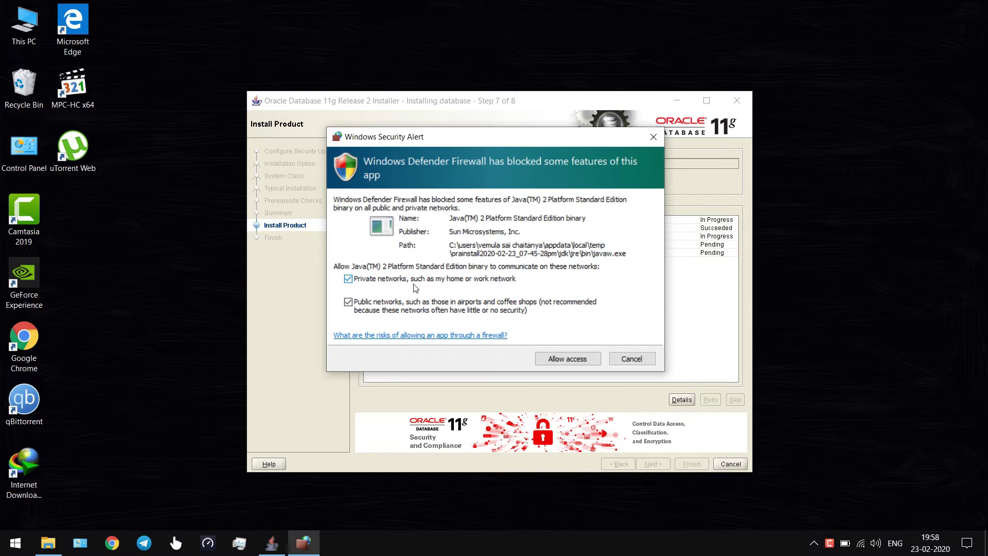
left_click(567, 357)
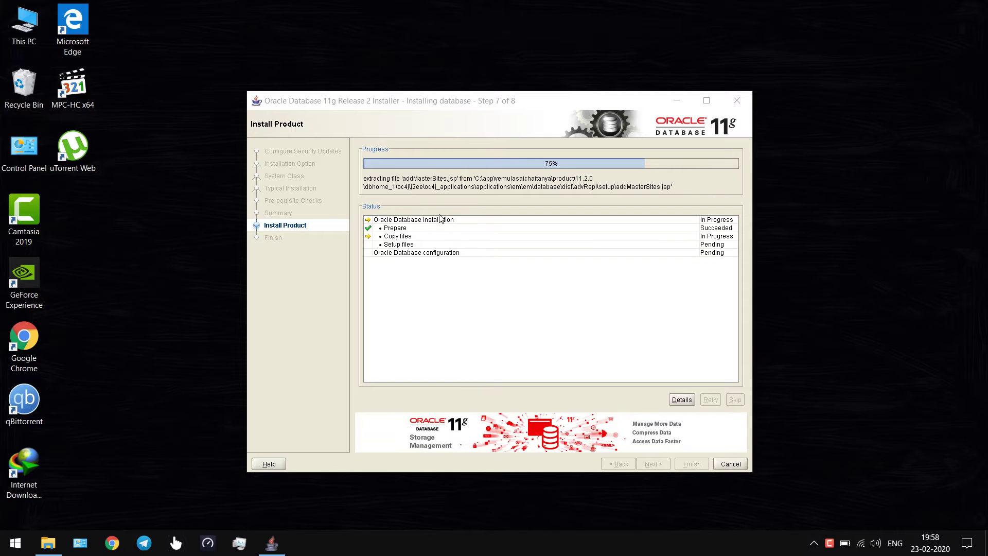
left_click(493, 105)
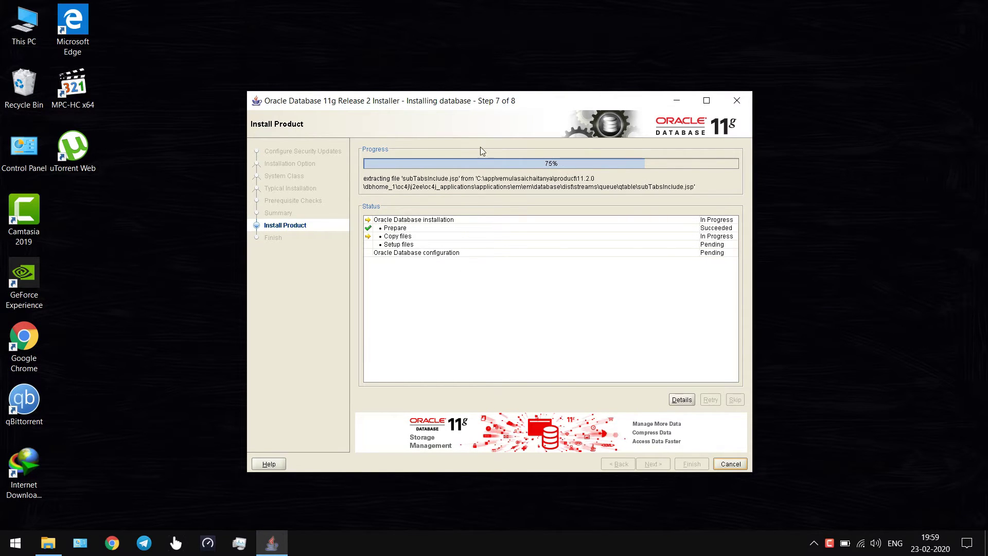
left_click_drag(507, 101, 502, 88)
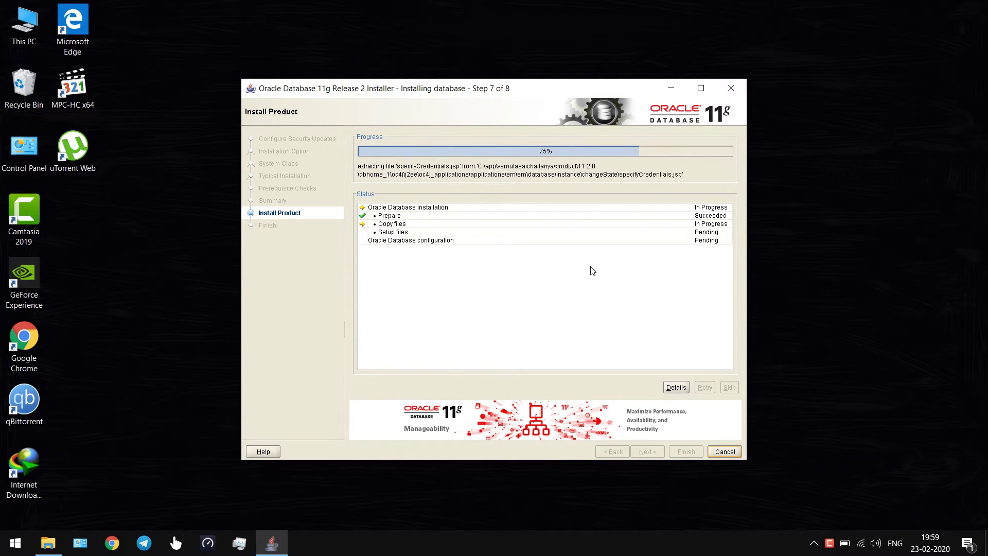
left_click(461, 309)
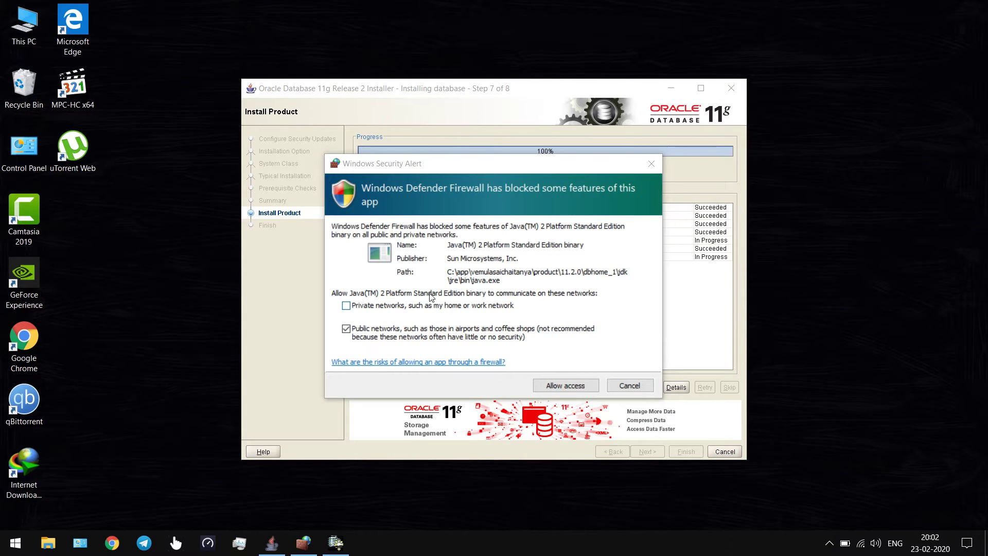
left_click(404, 307)
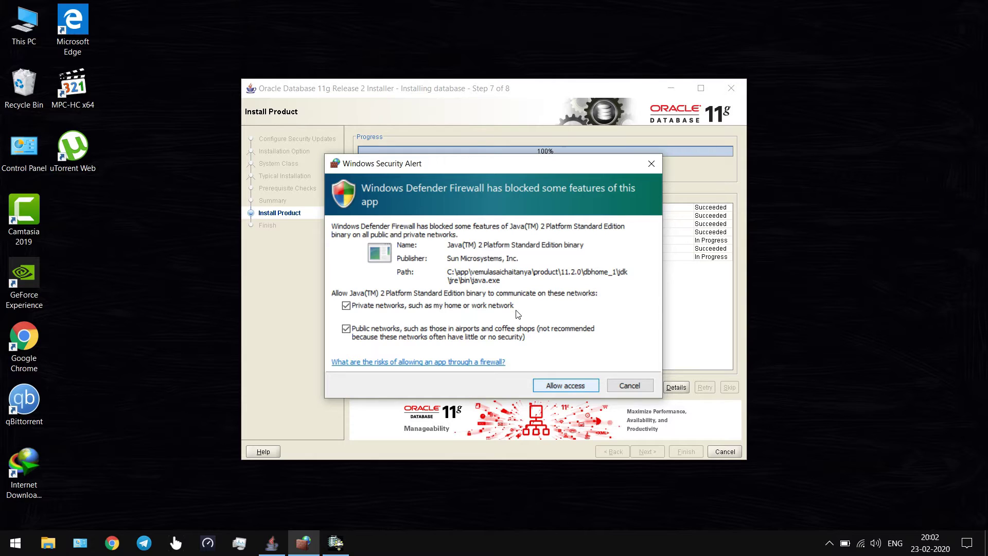
key("Return")
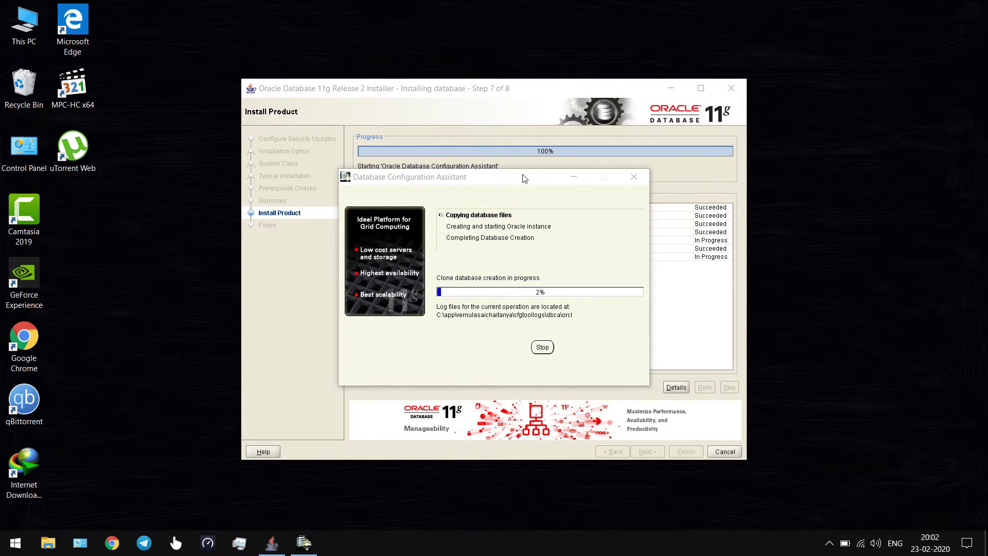
Move the Database Configuration Assistant window higher while the orcl database files are copied.
left_click(503, 187)
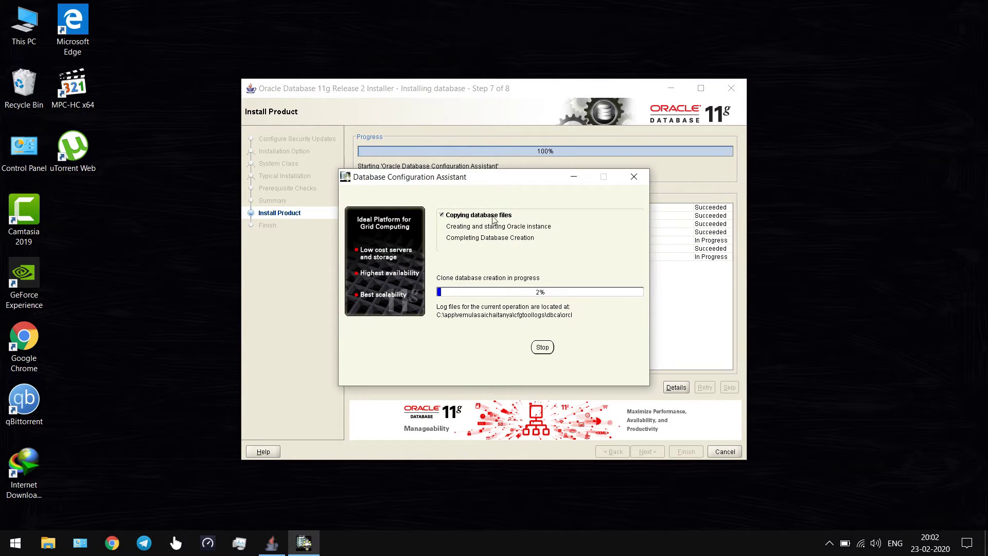
left_click_drag(487, 187, 488, 170)
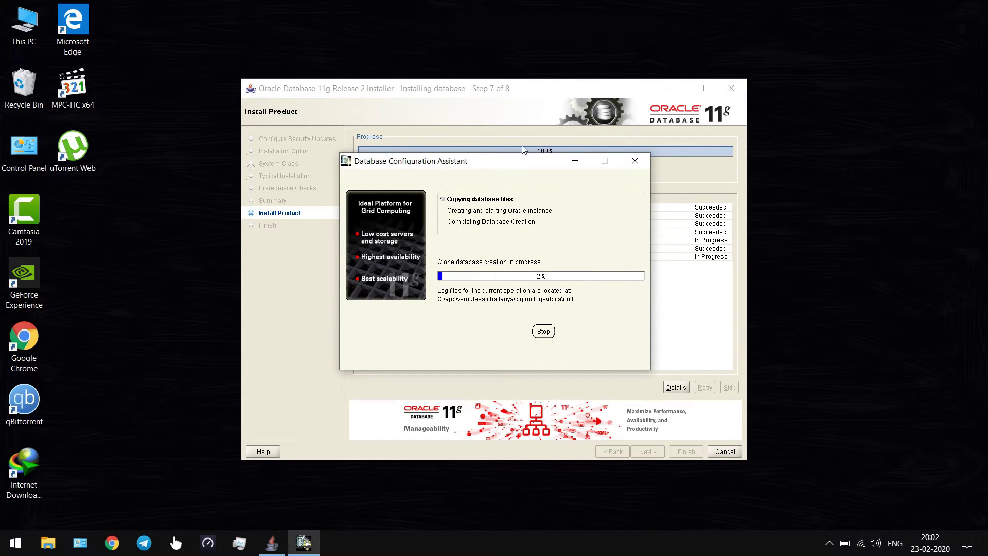
left_click_drag(505, 170, 503, 162)
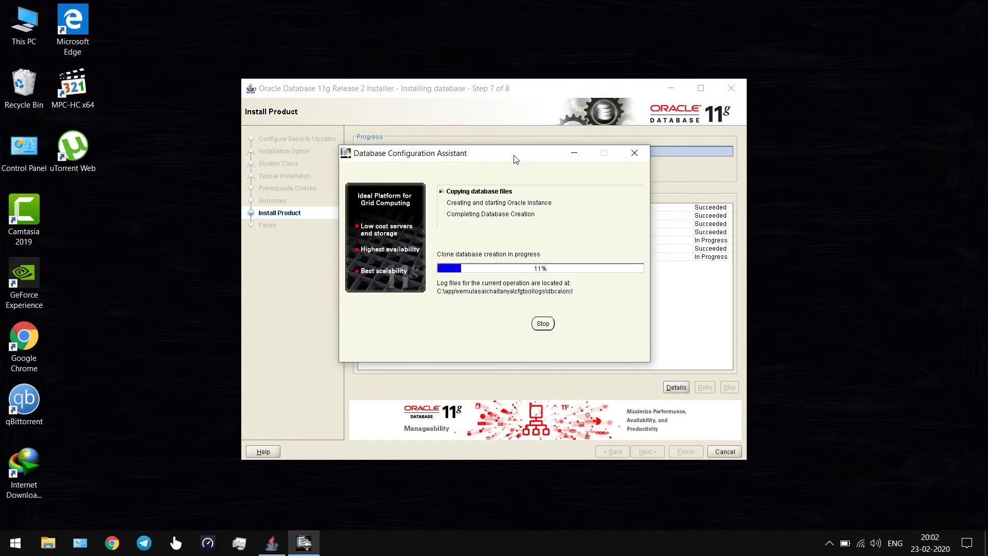
left_click_drag(514, 155, 514, 148)
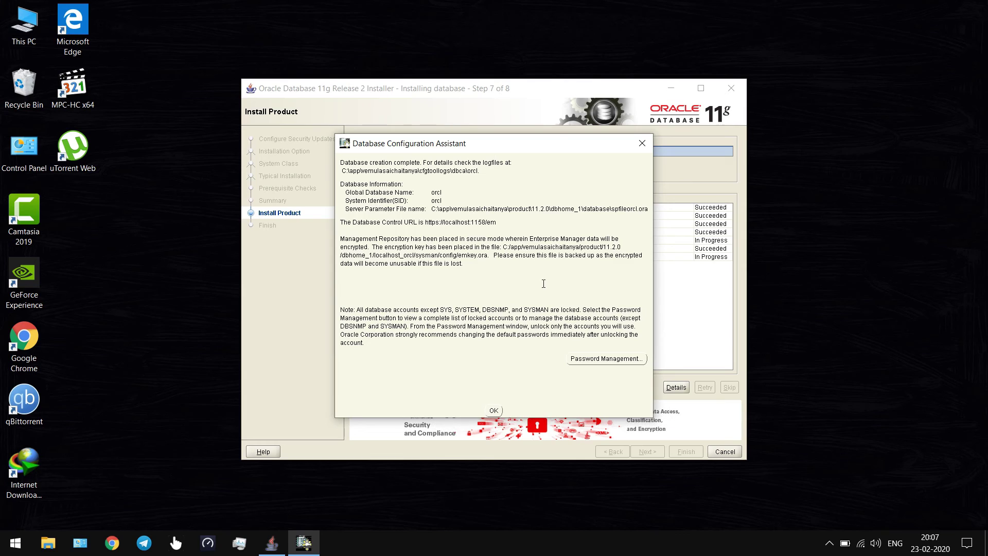
Open Password Management and uncheck Lock Account for SCOTT.
left_click(584, 356)
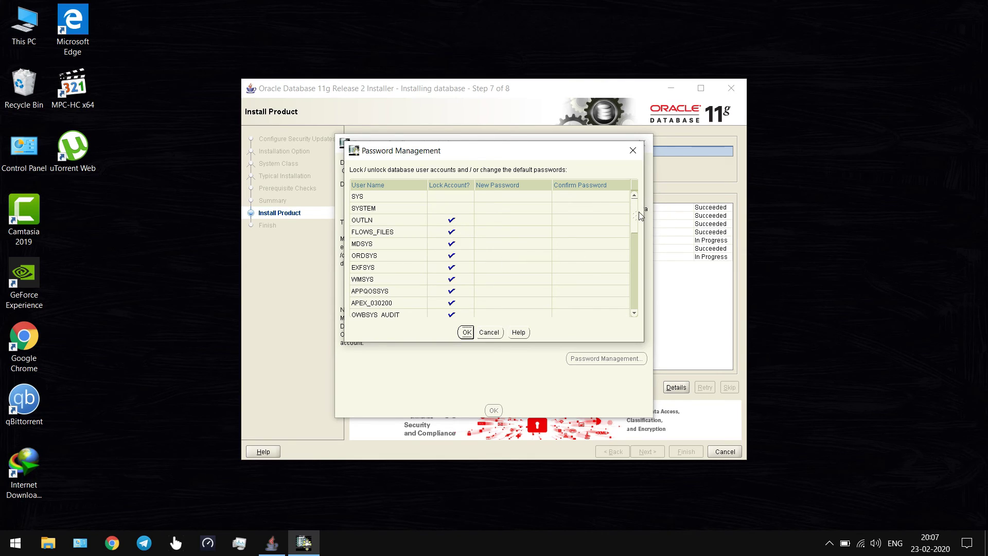
left_click_drag(636, 216, 636, 271)
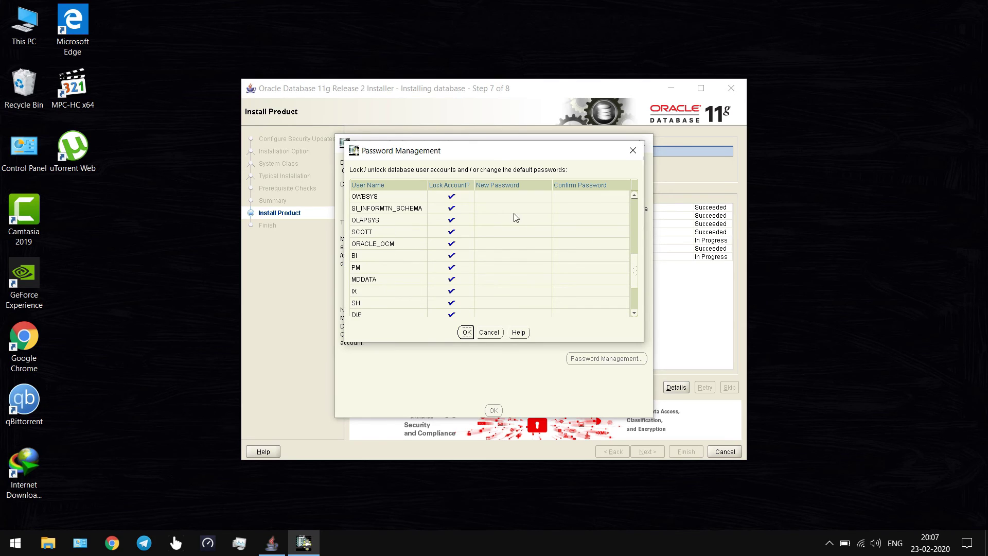
left_click(452, 233)
Enter SCOTT's new password in the New Password and Confirm Password cells.
double_click(491, 232)
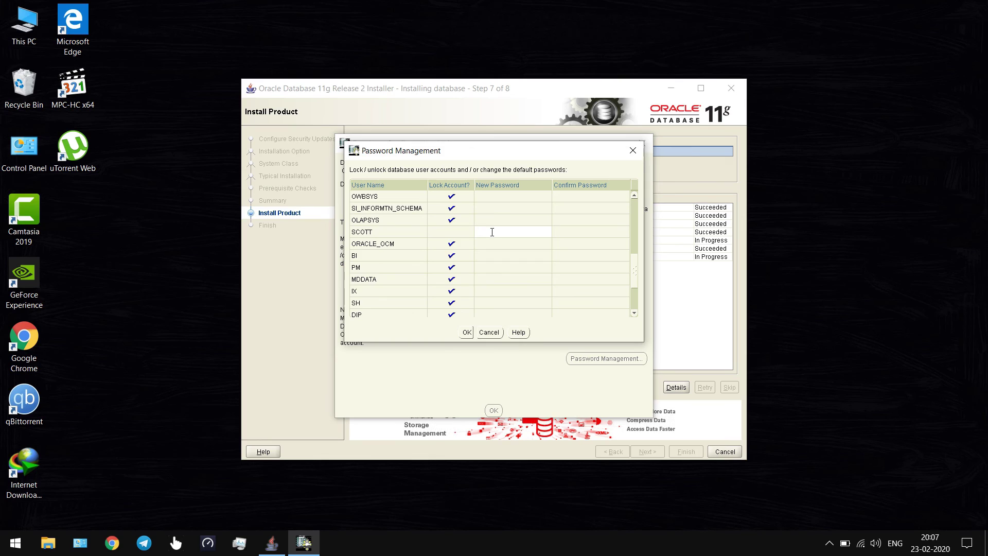
type("tiger")
double_click(563, 235)
type("tiger")
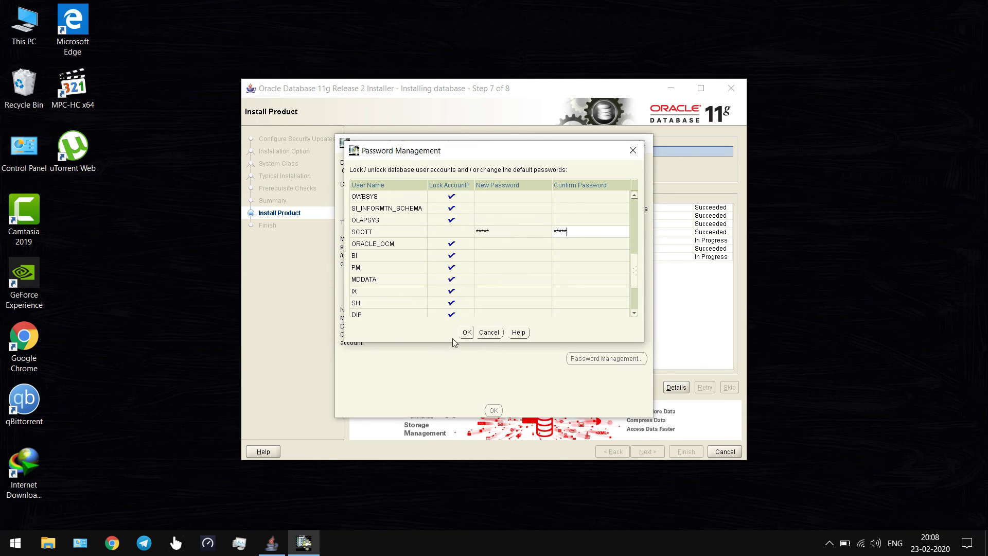
Apply the SCOTT changes, accept the password-complexity warning, and close the DBCA summary.
left_click(465, 333)
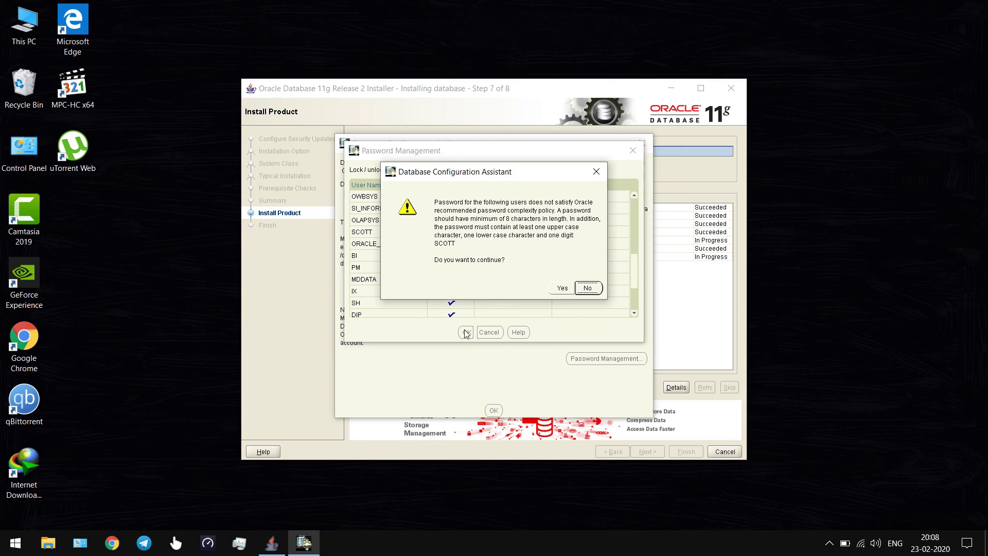
left_click(559, 289)
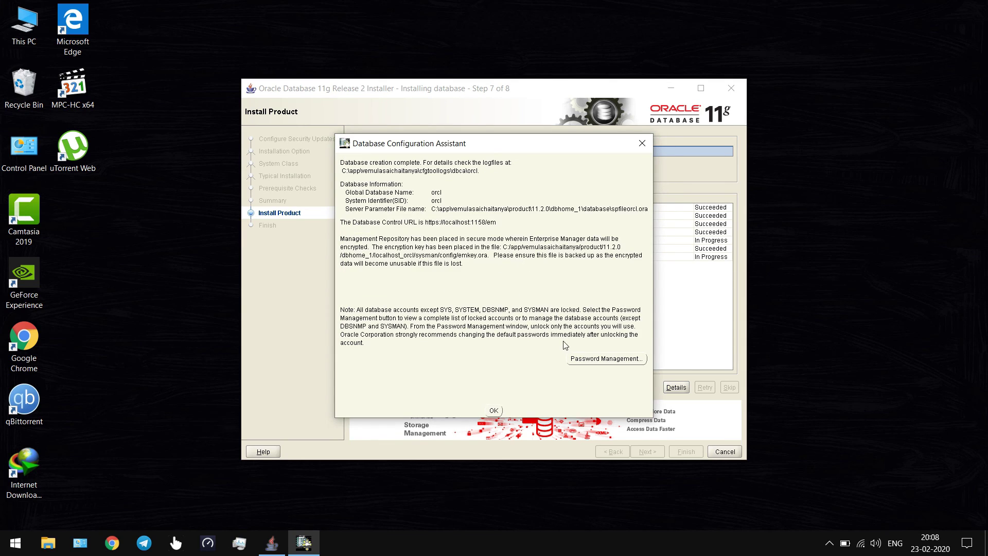
left_click(494, 412)
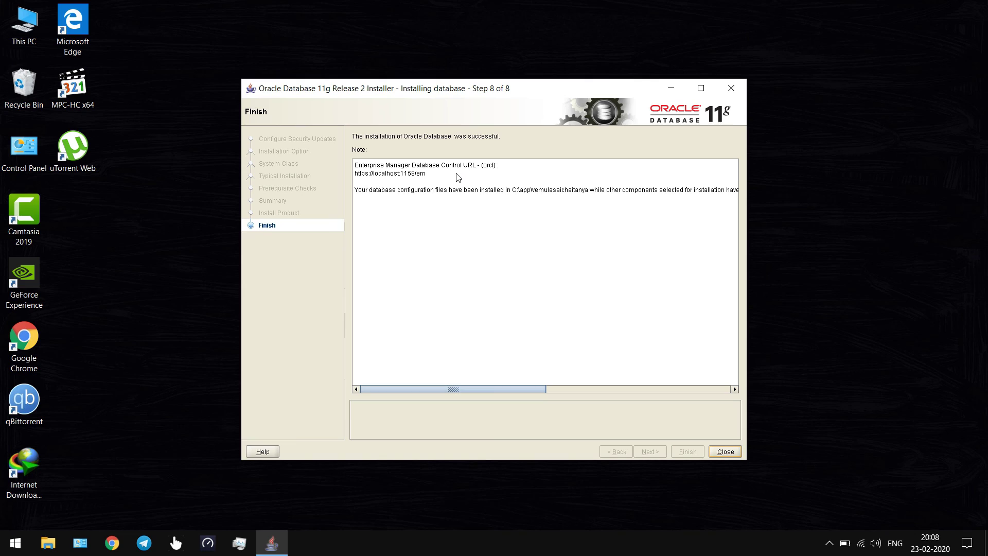
Select the Enterprise Manager URL and its port in the finish notes, then close the installer.
left_click(418, 177)
triple_click(416, 178)
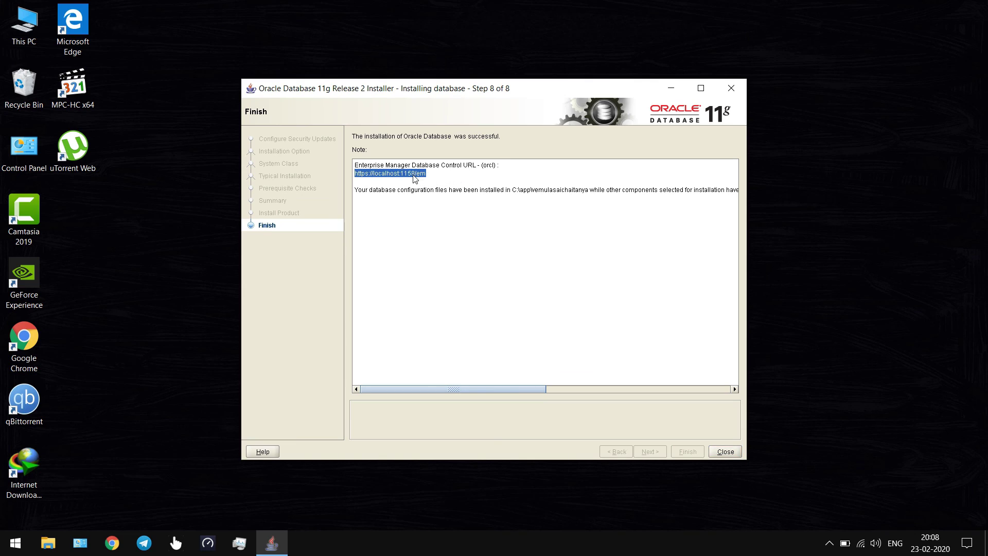
left_click_drag(403, 175, 422, 176)
left_click(472, 214)
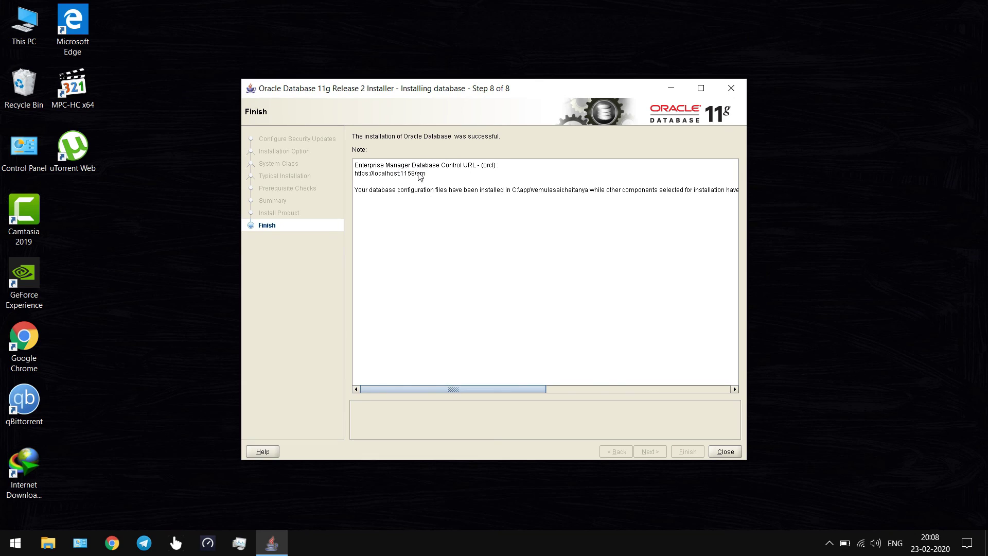
left_click(723, 454)
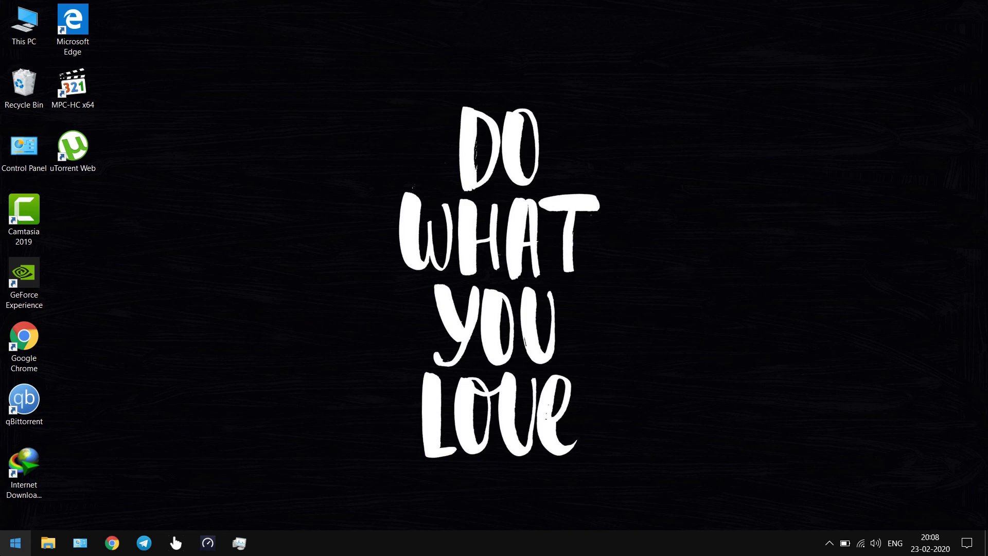
Open the Start menu app list and expand the Oracle - OraDb11g_home1 folder.
left_click(15, 543)
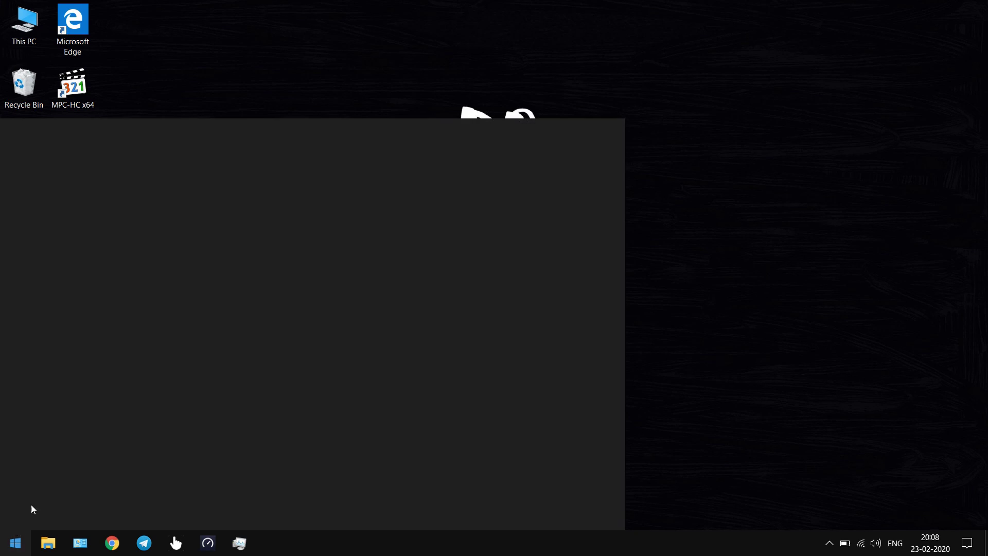
scroll(159, 394, "down", 3)
scroll(159, 394, "down", 5)
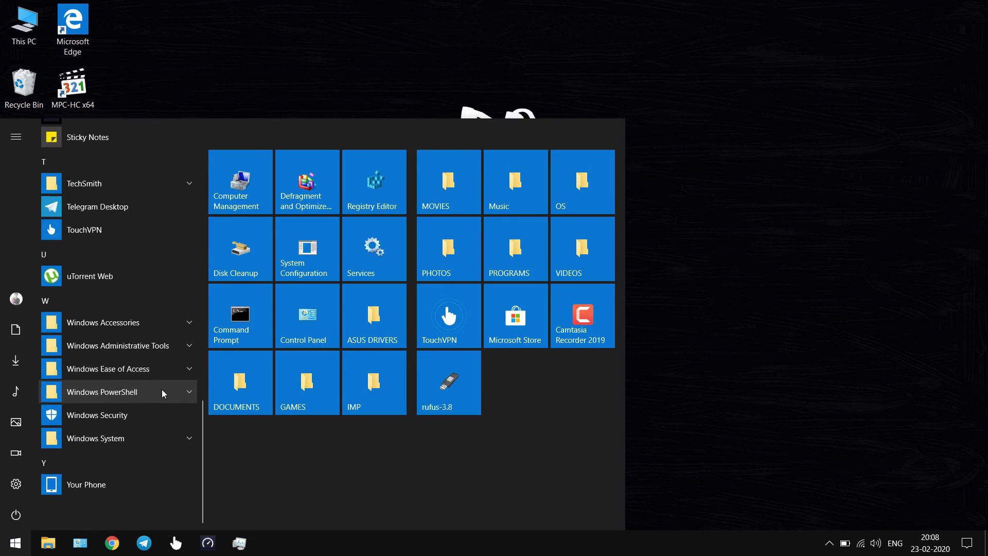
scroll(103, 393, "up", 3)
scroll(103, 339, "up", 3)
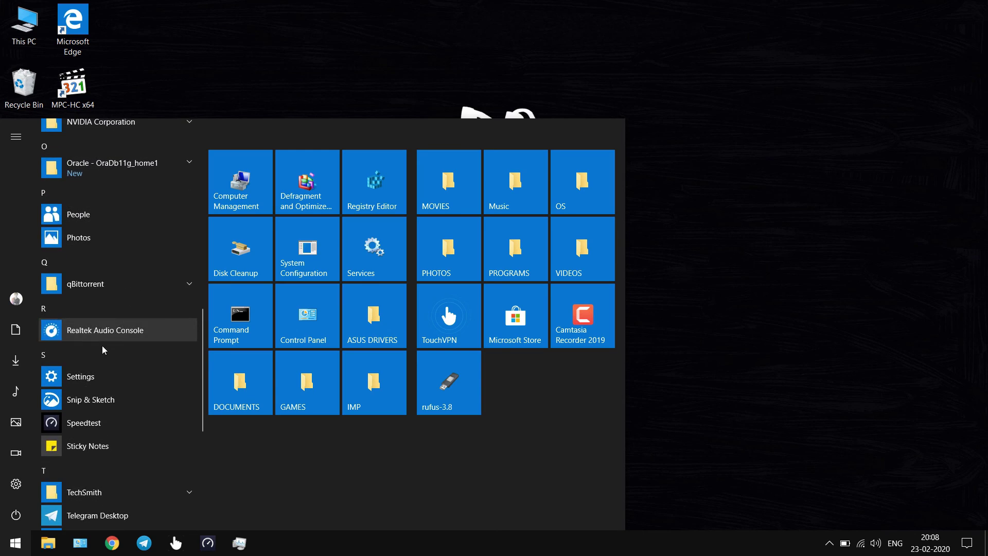
left_click(97, 231)
scroll(96, 292, "down", 5)
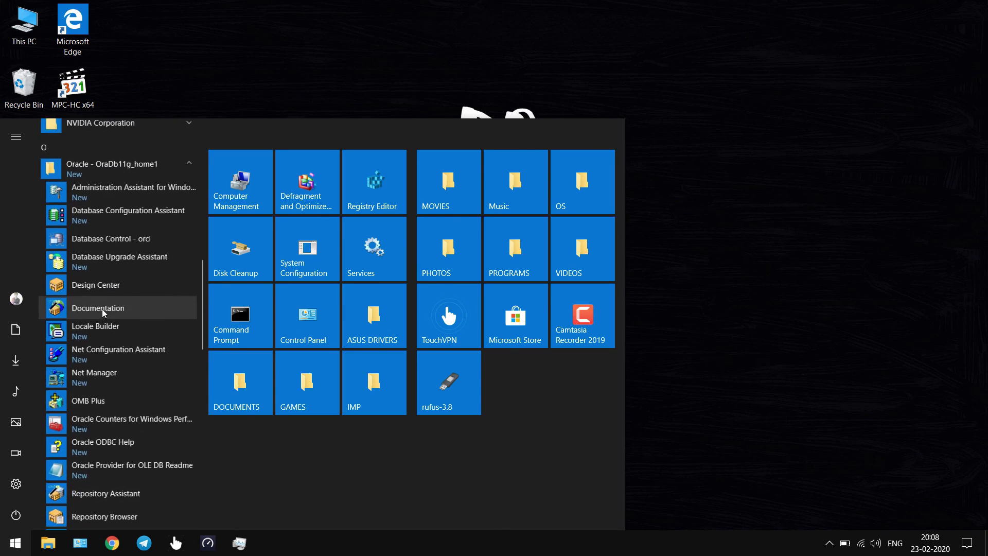
Launch SQL Plus and submit the user name scott.
left_click(90, 380)
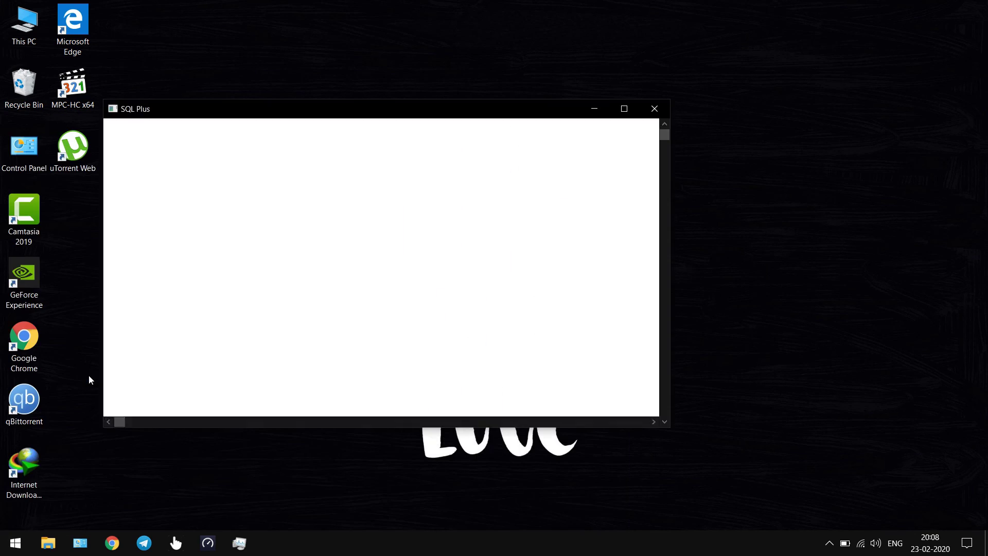
type("sco")
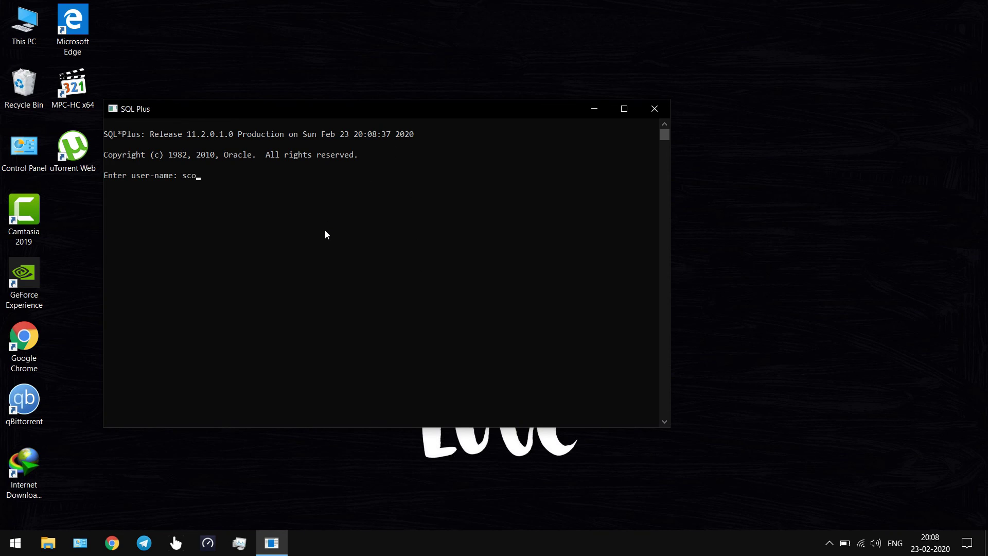
type("tt")
key("Return")
key("Return")
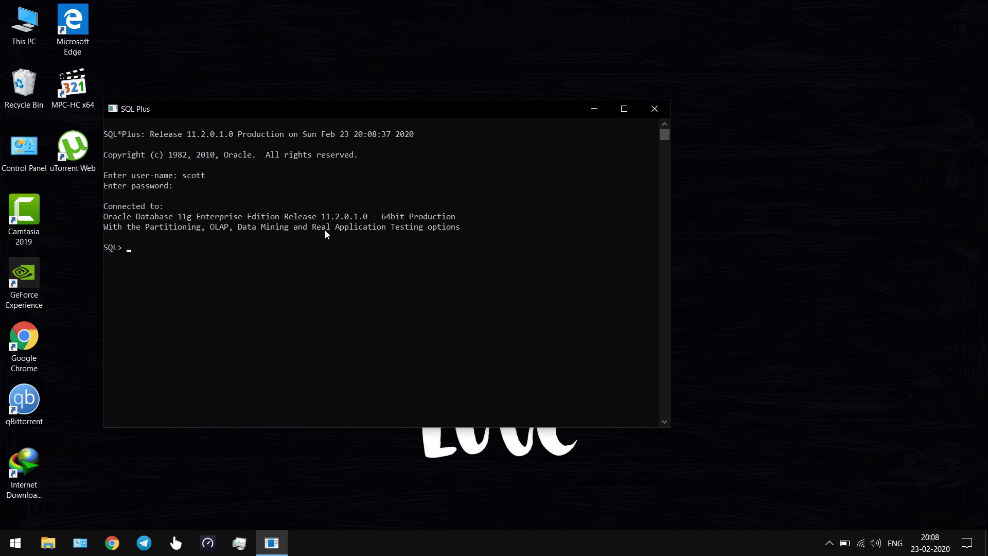